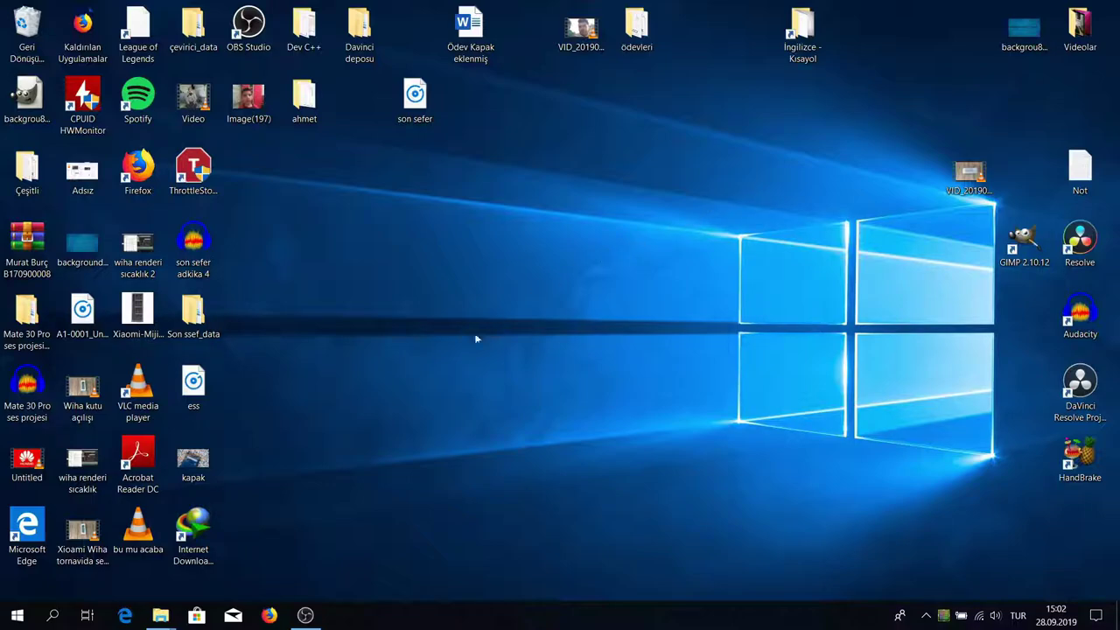
# Step: Search Firefox for 'davinci resolve 16' and open the blackmagicdesign.com product page
pyautogui.click(262, 617)
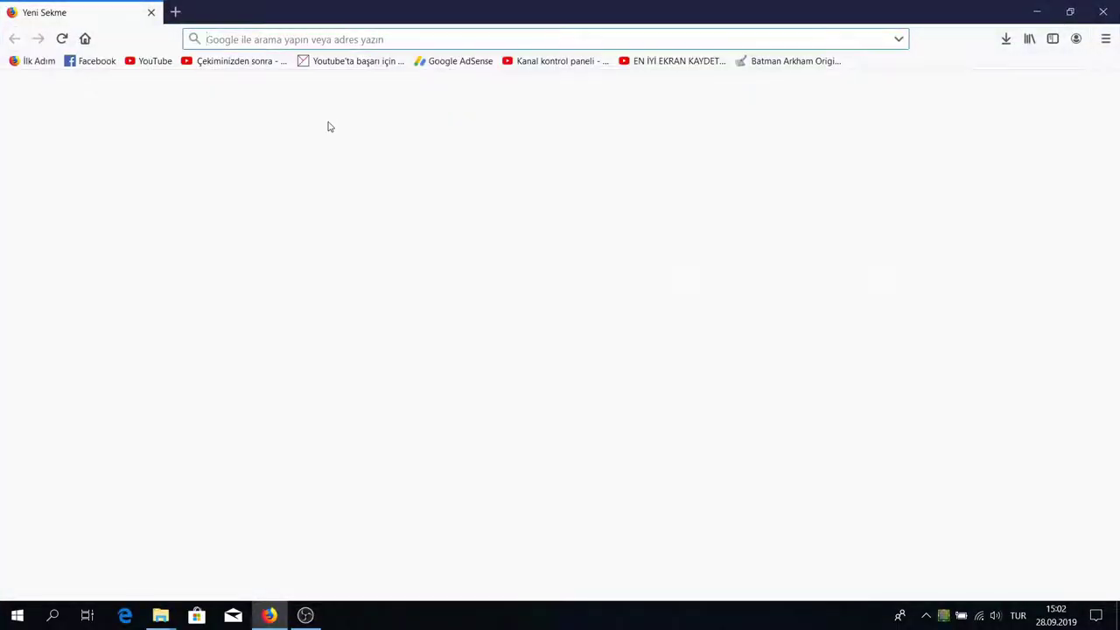
pyautogui.write('davinci res')
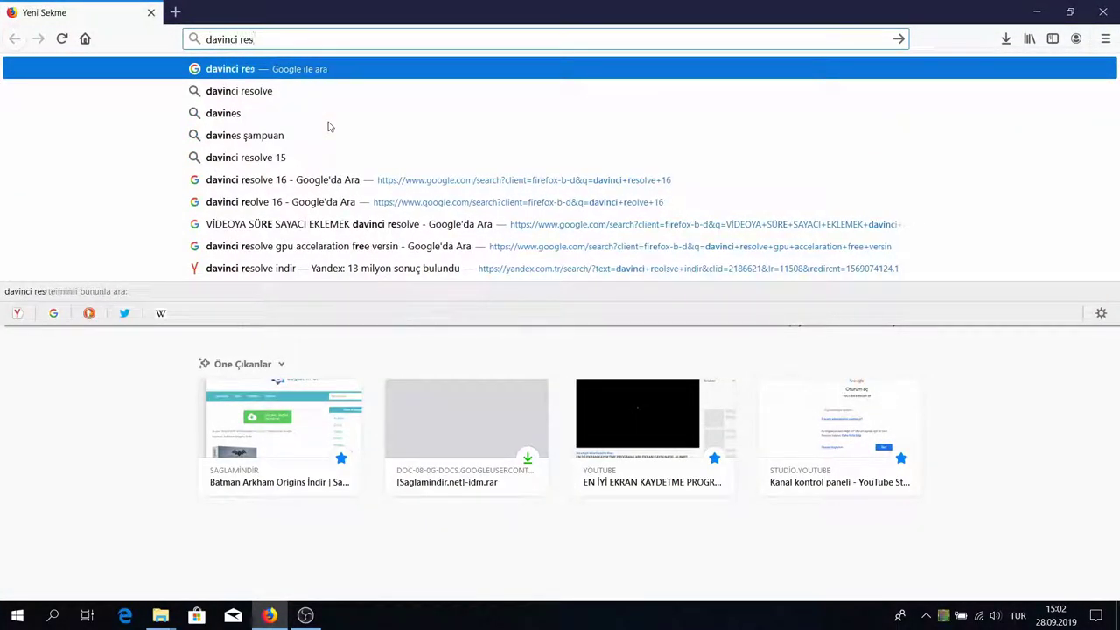
pyautogui.write('olve 16')
pyautogui.press('Return')
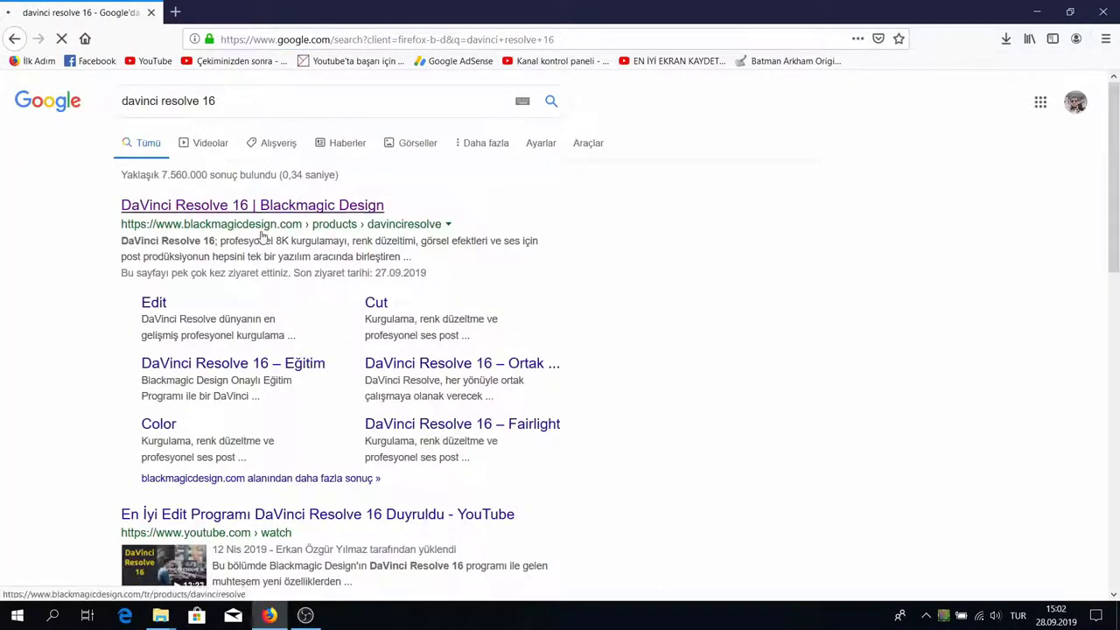
pyautogui.click(250, 226)
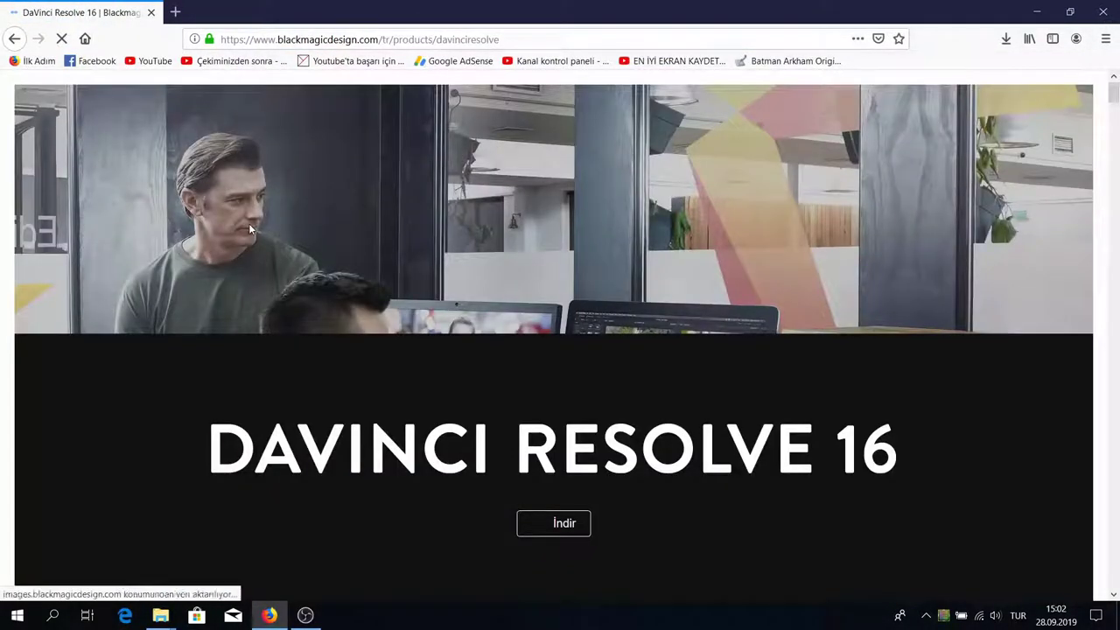
# Step: Bring up the download options and choose the free DaVinci Resolve 16 for Windows
pyautogui.click(576, 528)
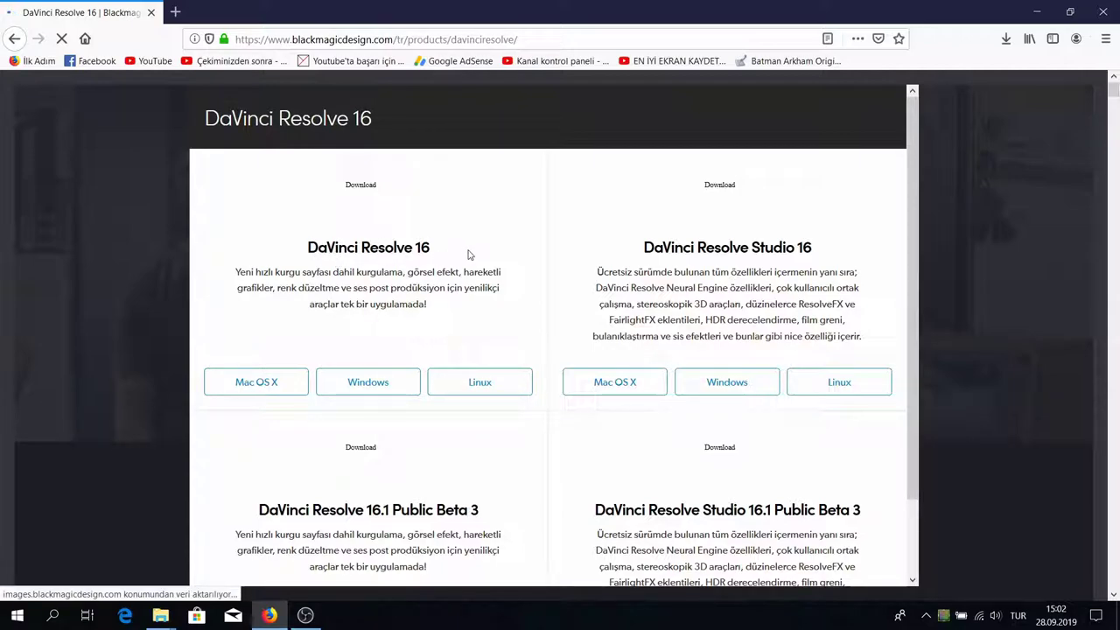
pyautogui.moveTo(814, 247); pyautogui.dragTo(751, 247)
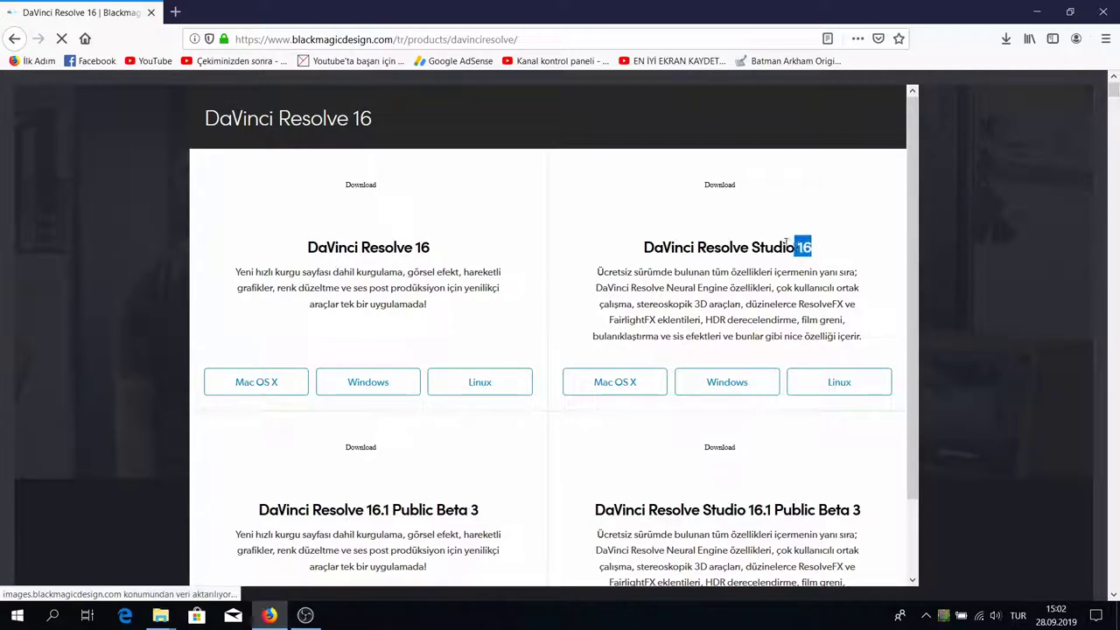
pyautogui.click(771, 259)
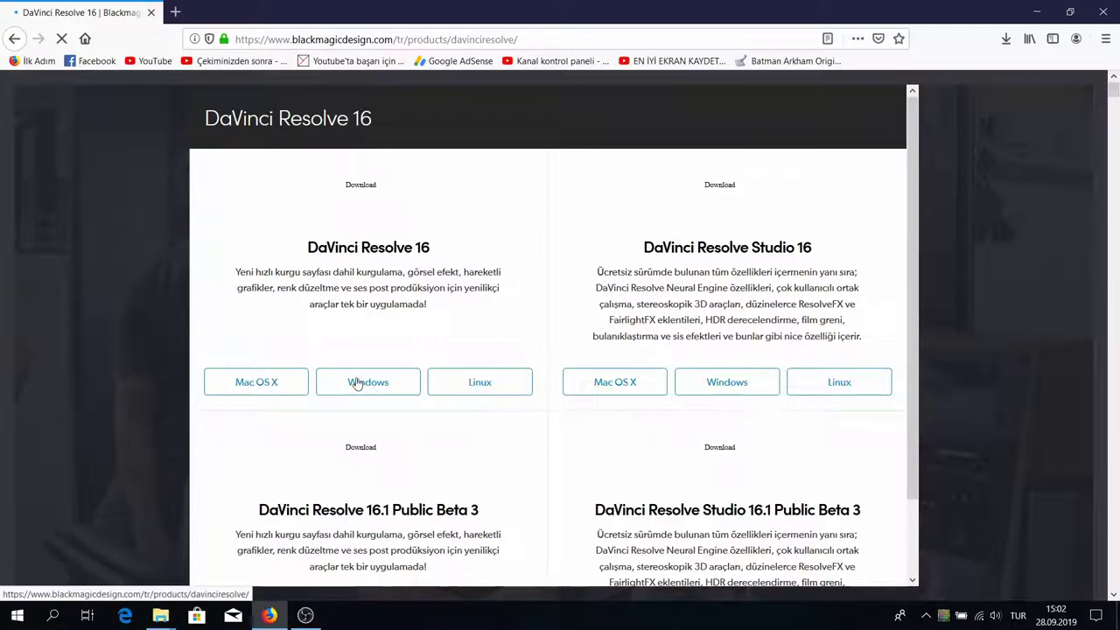
pyautogui.click(355, 382)
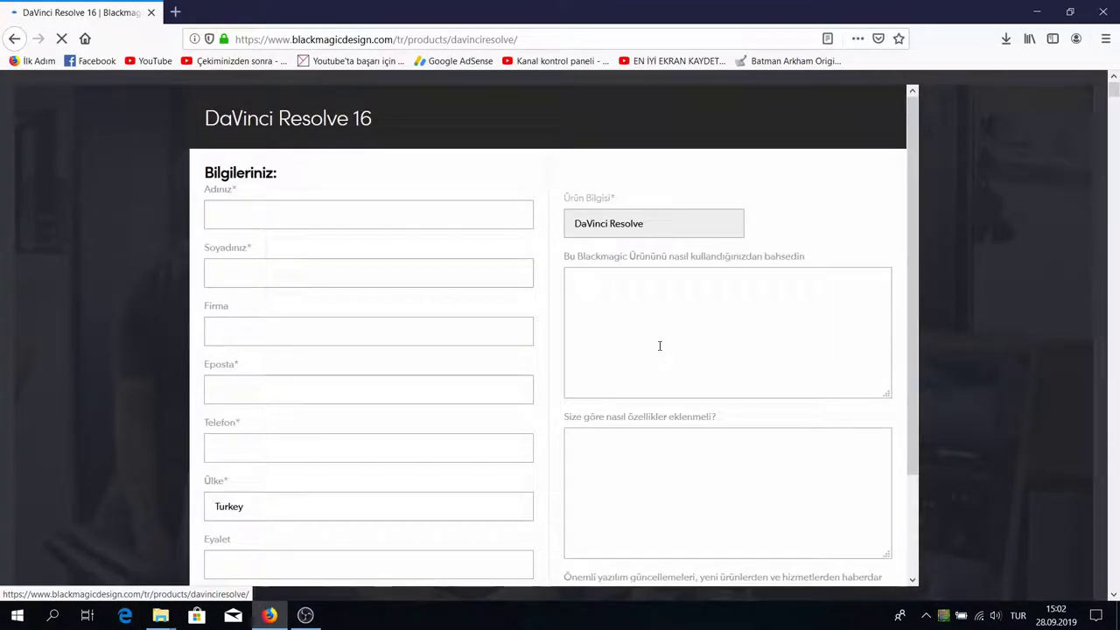
# Step: Scroll the registration form down to the Kayıt olun & İndirin button, then minimize Firefox
pyautogui.scroll(-1, 271, 201)
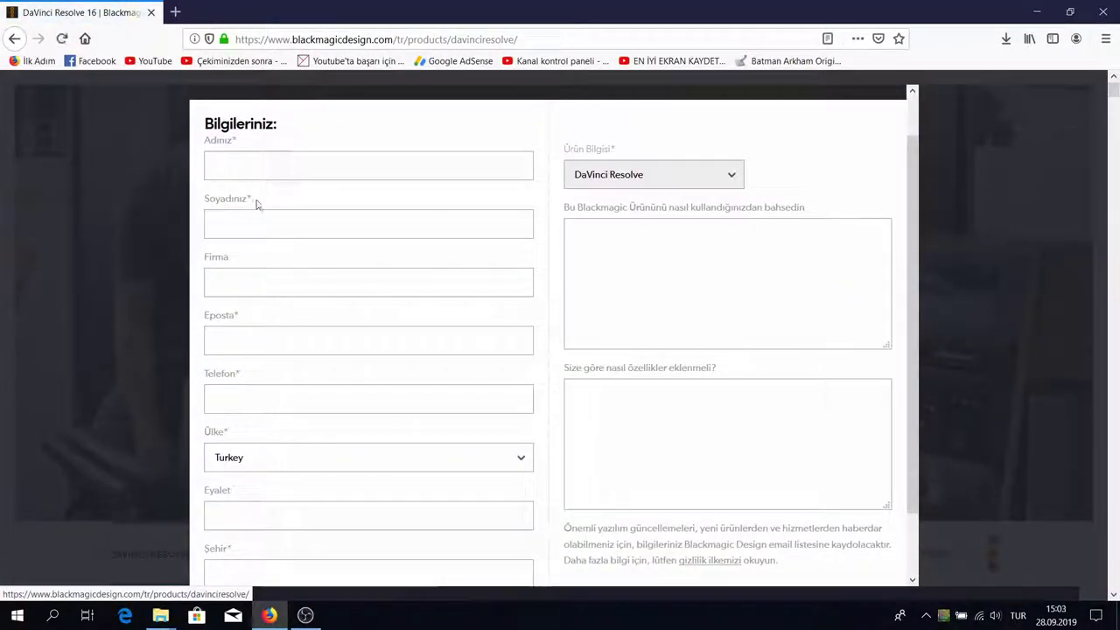
pyautogui.scroll(-2, 310, 412)
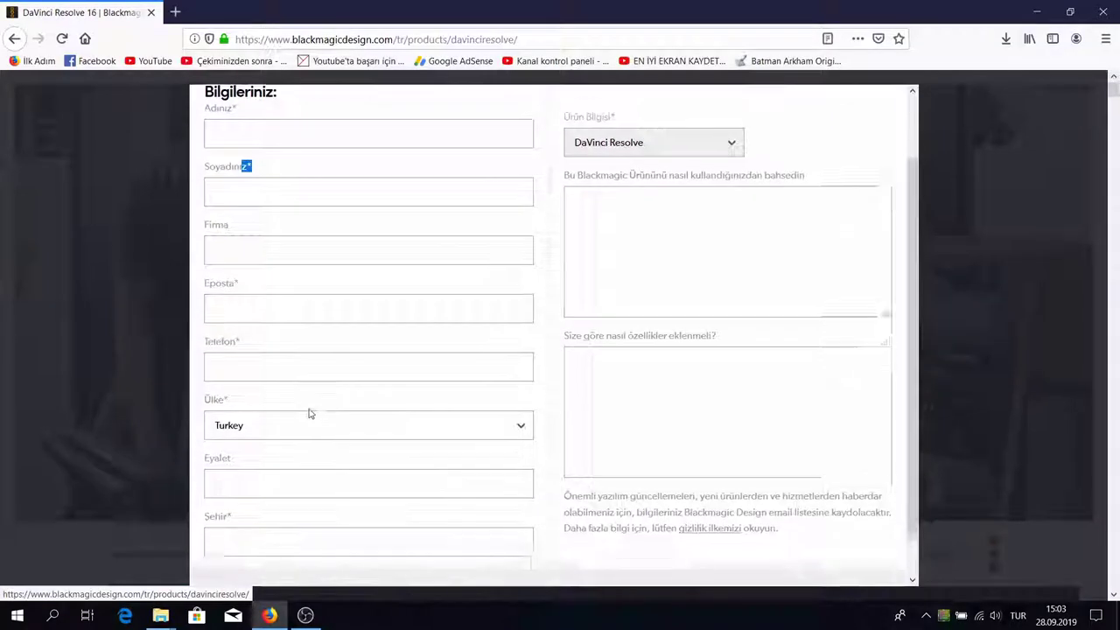
pyautogui.scroll(2, 385, 353)
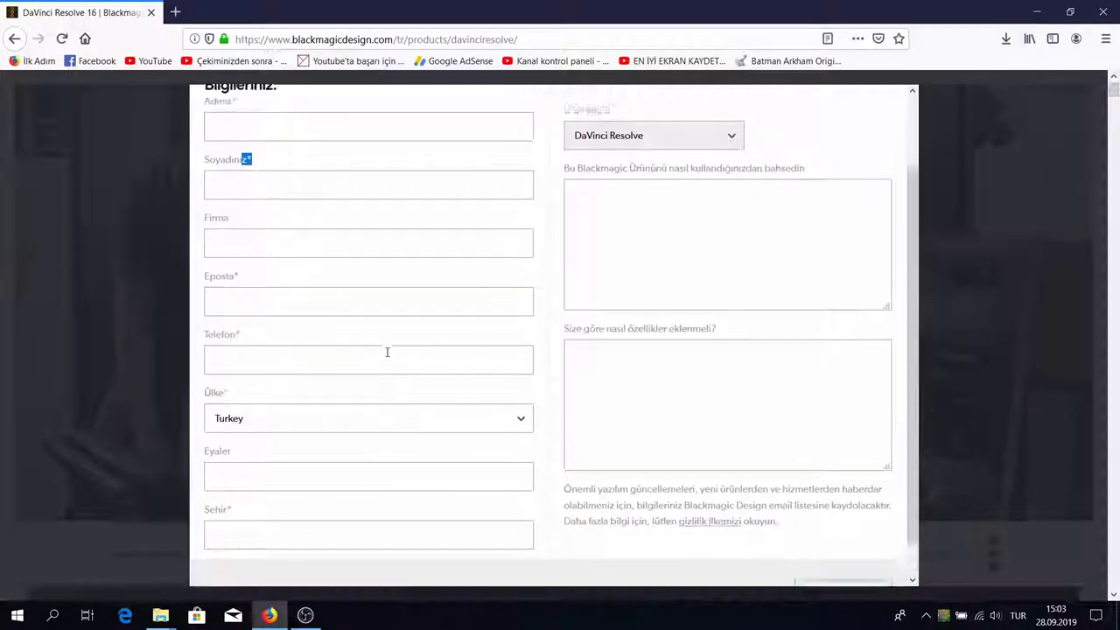
pyautogui.scroll(-2, 438, 312)
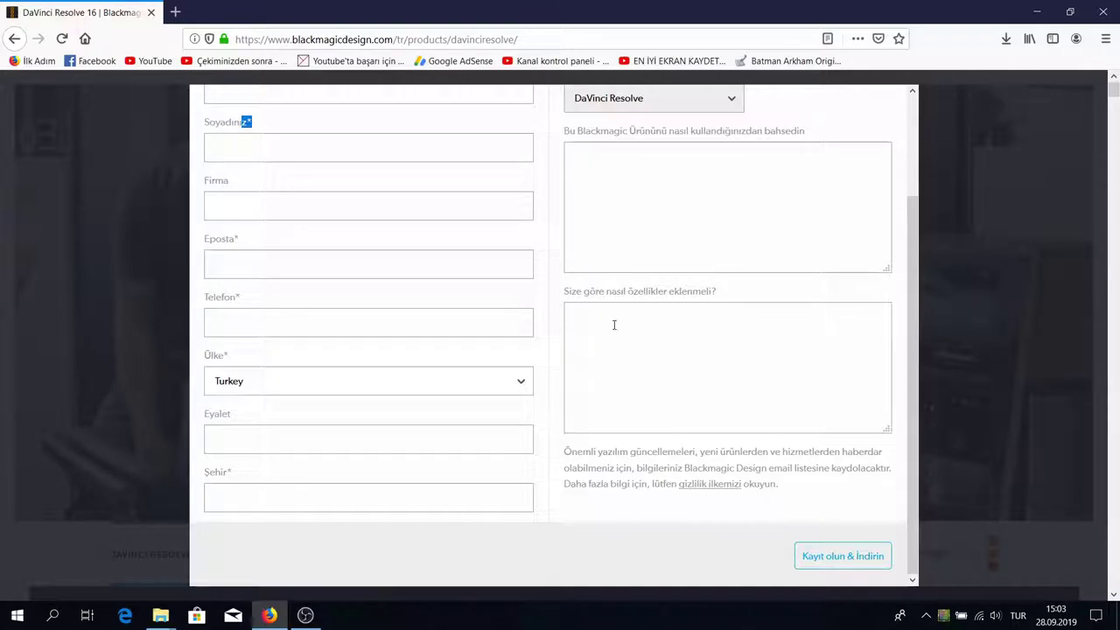
pyautogui.click(1102, 12)
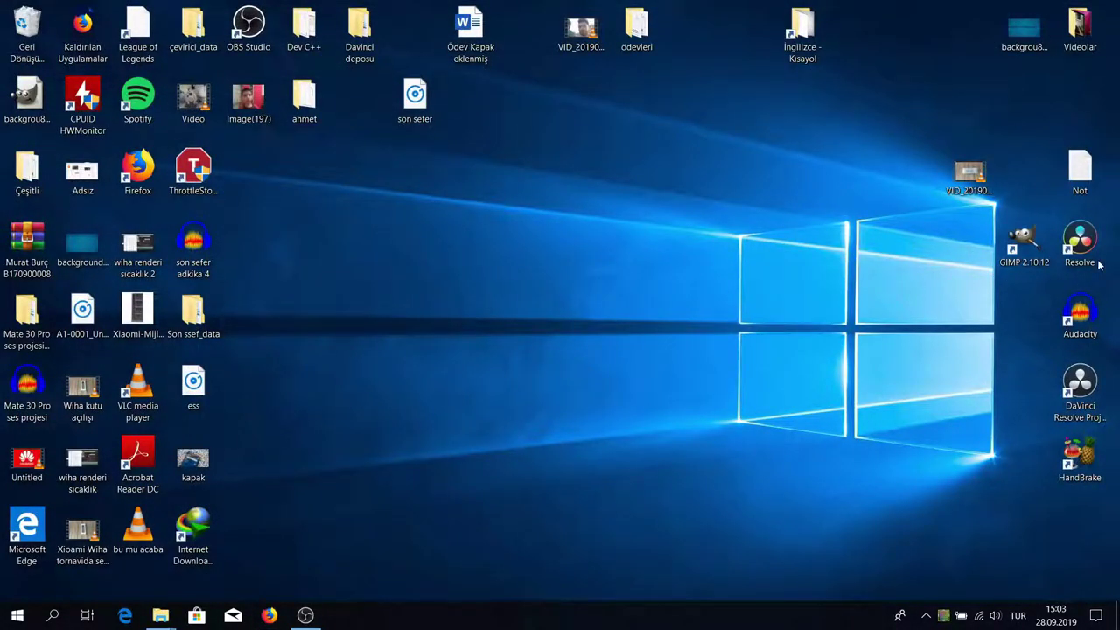
# Step: Launch DaVinci Resolve from its desktop shortcut and let the Untitled Project load
pyautogui.click(1084, 249)
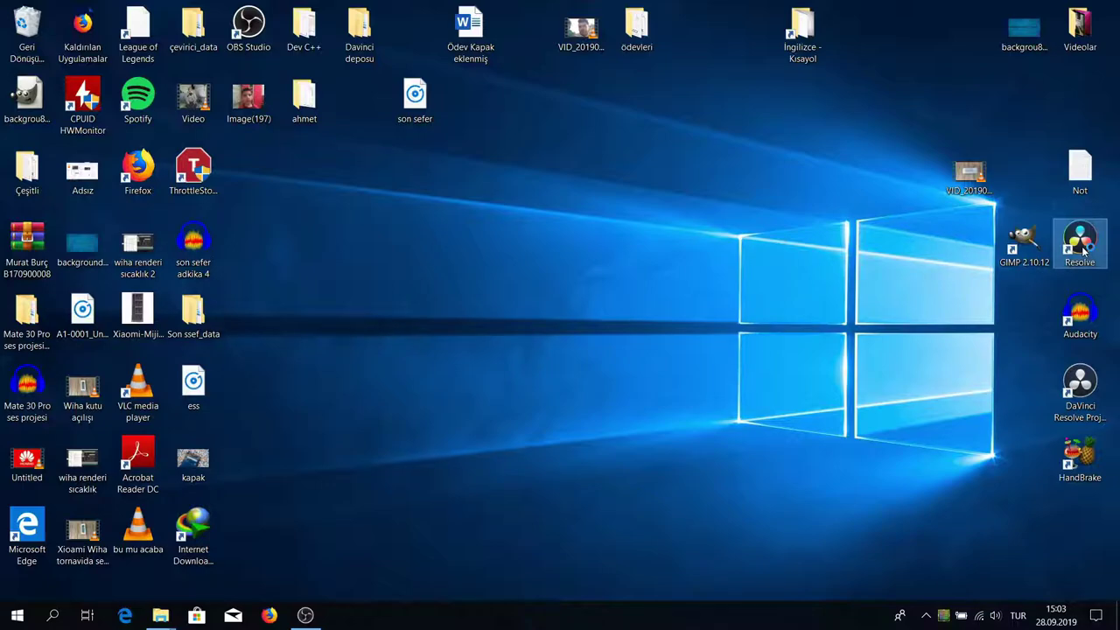
pyautogui.doubleClick(1084, 249)
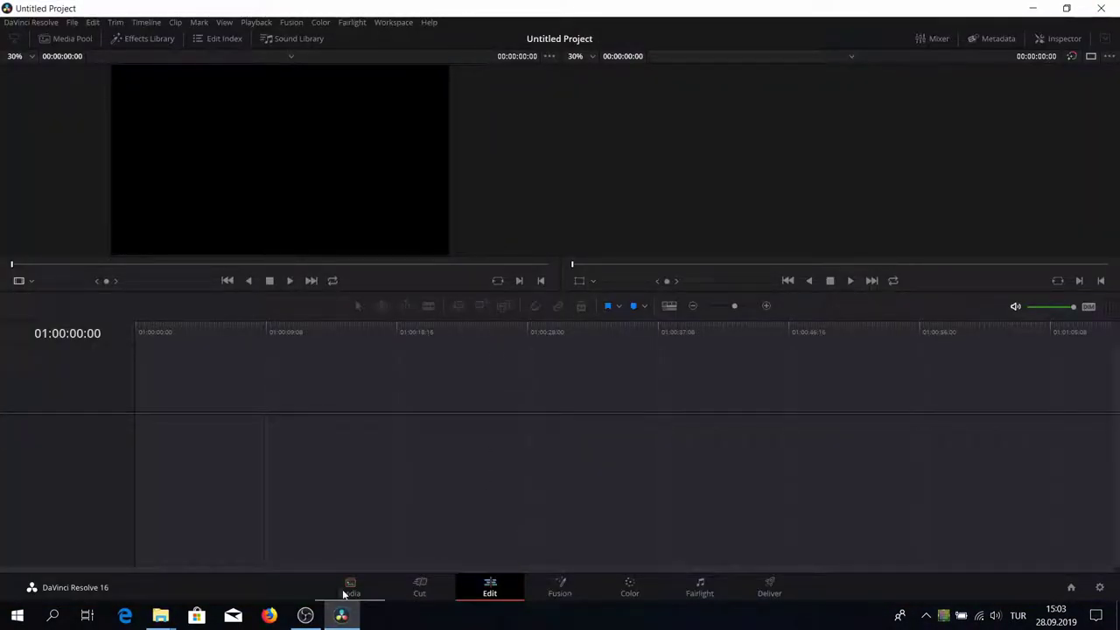
# Step: Switch to the Media page and find the phone clip in the '13. Video Davinci resolve' folder
pyautogui.click(353, 592)
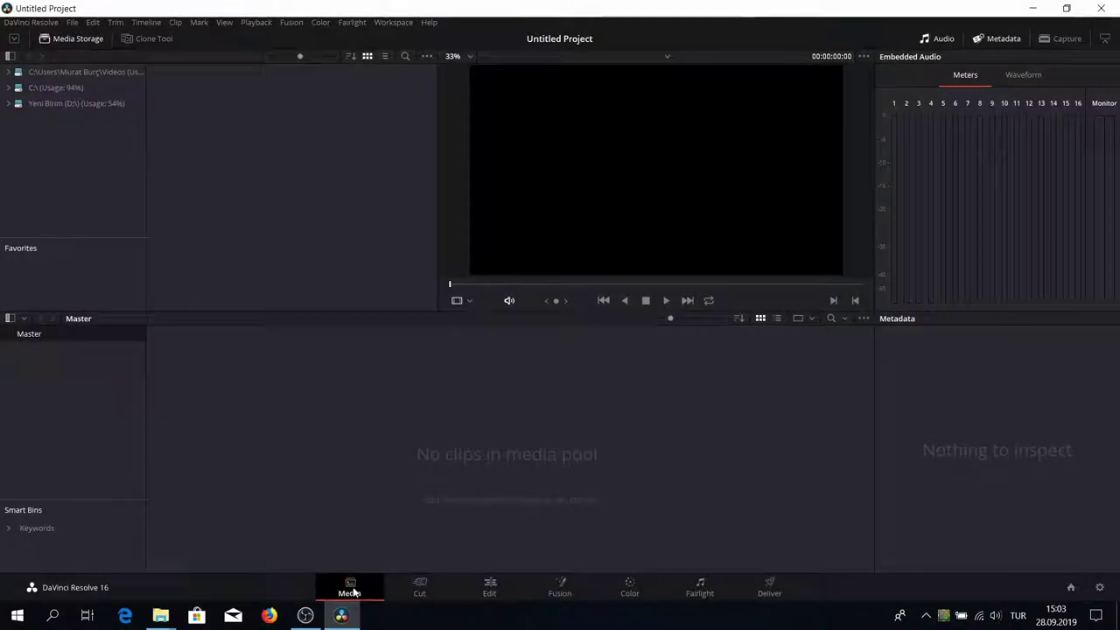
pyautogui.moveTo(160, 615)
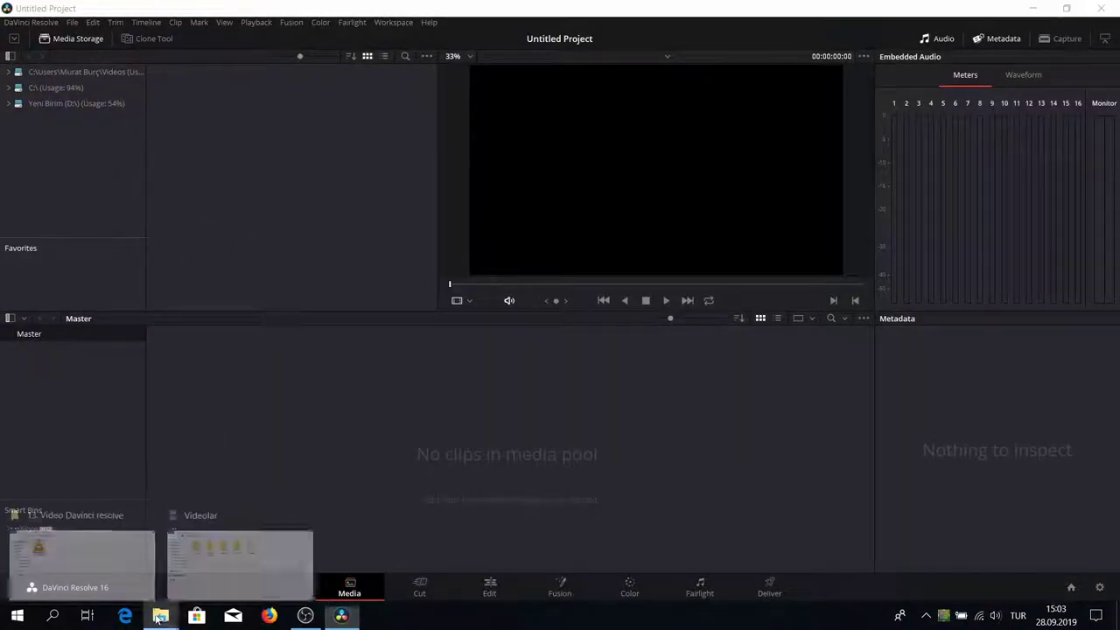
pyautogui.click(215, 551)
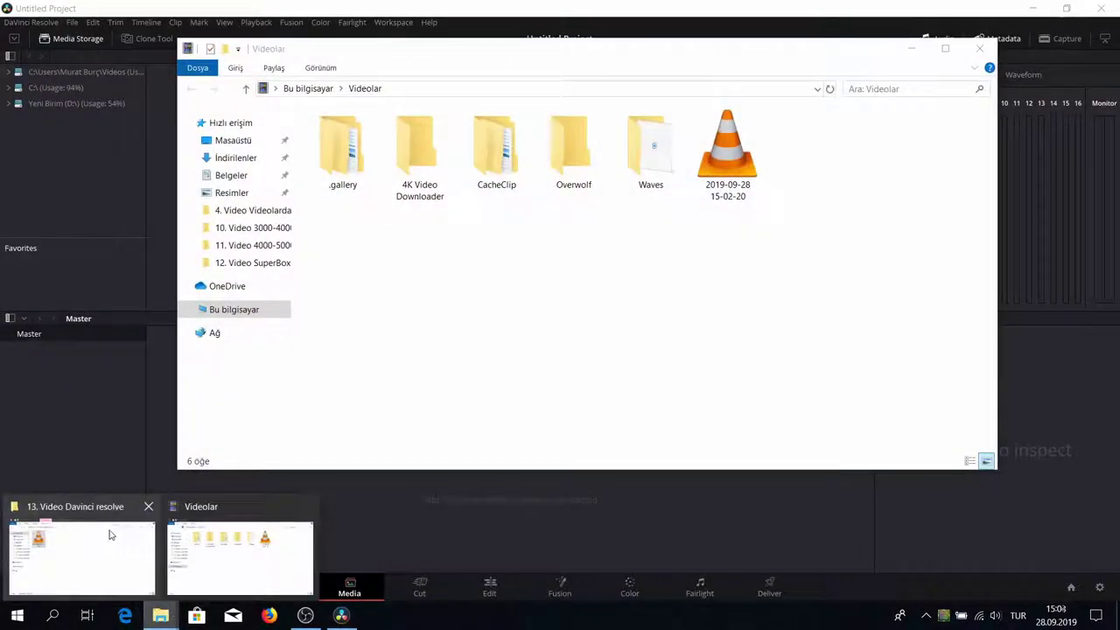
pyautogui.click(132, 543)
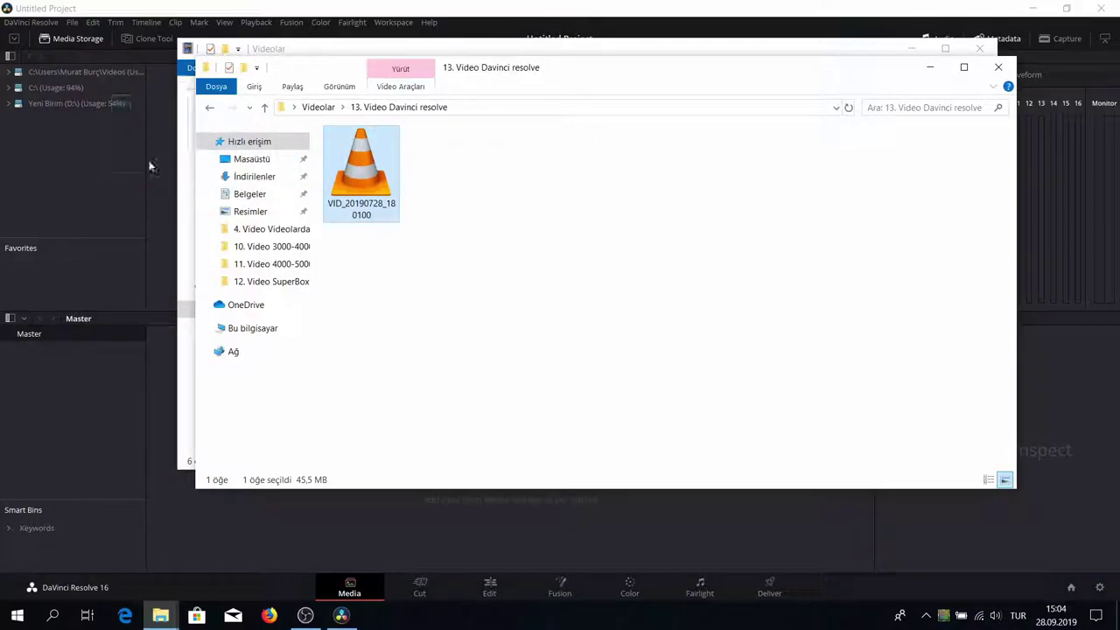
pyautogui.click(930, 66)
# Step: Back in Resolve, try adding a new Media Storage folder location, then cancel the picker
pyautogui.click(914, 51)
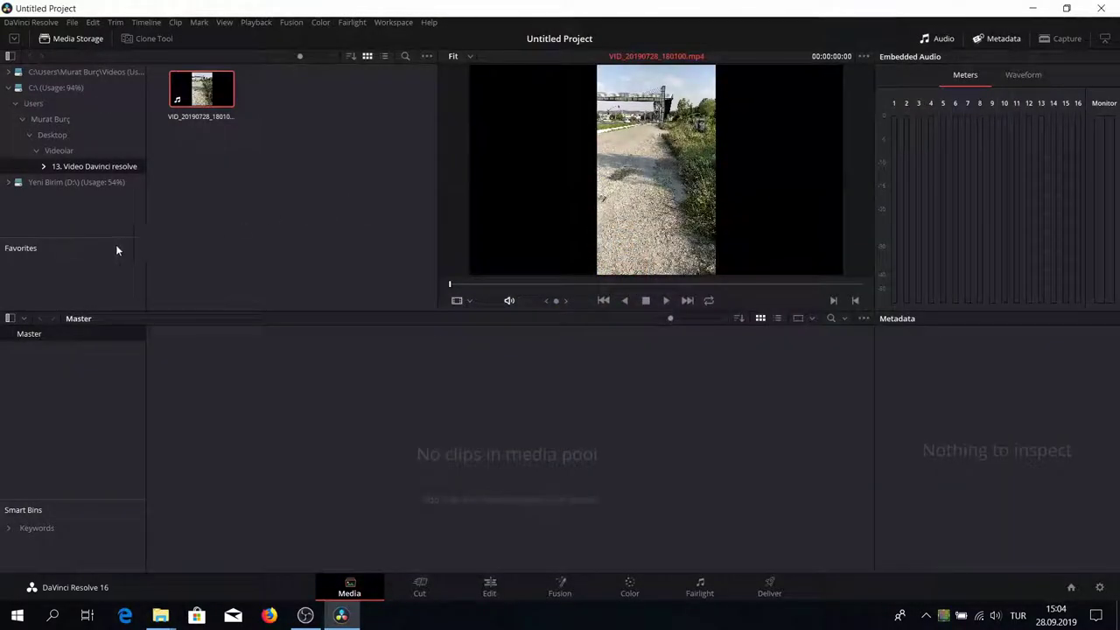
pyautogui.rightClick(70, 219)
pyautogui.click(112, 224)
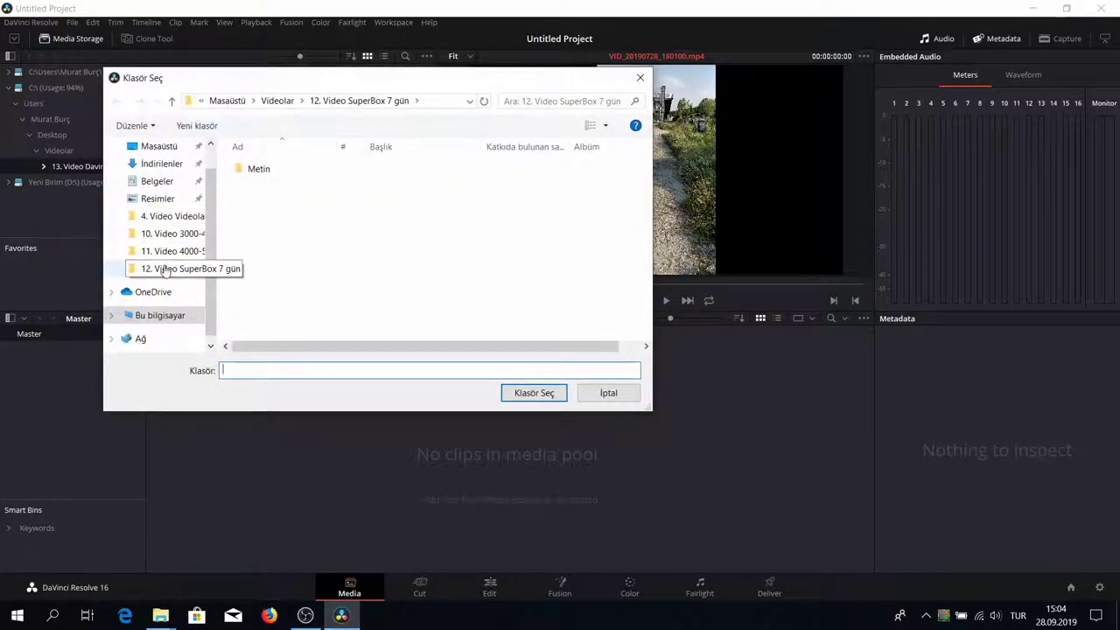
pyautogui.click(615, 394)
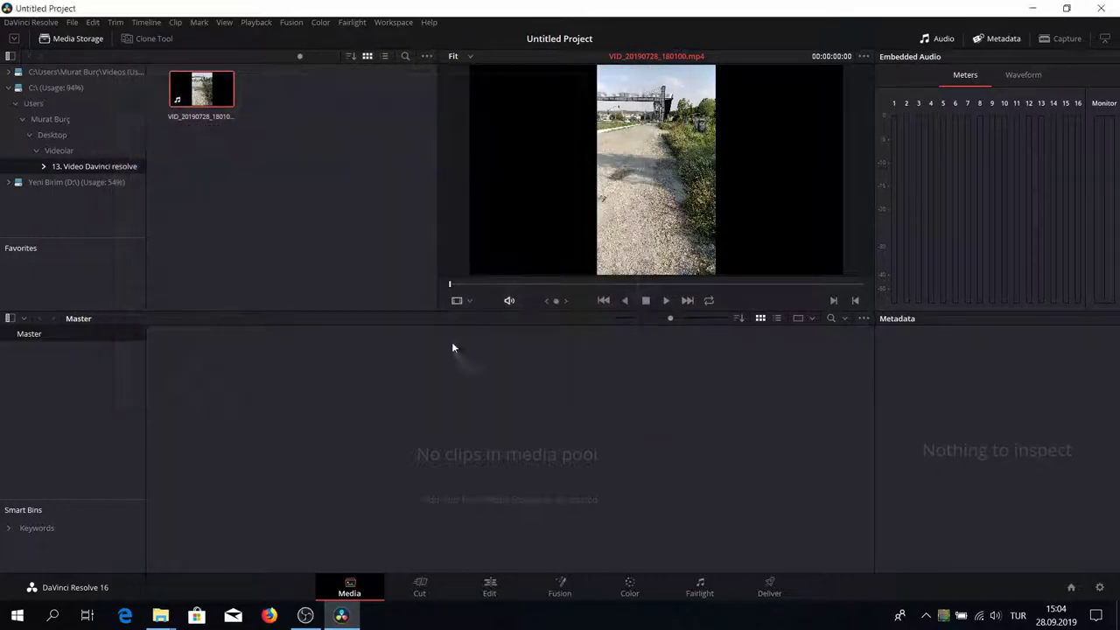
# Step: Add VID_20190728_180100.mp4 to the Media Pool and change the project frame rate to match
pyautogui.moveTo(203, 95); pyautogui.dragTo(217, 107)
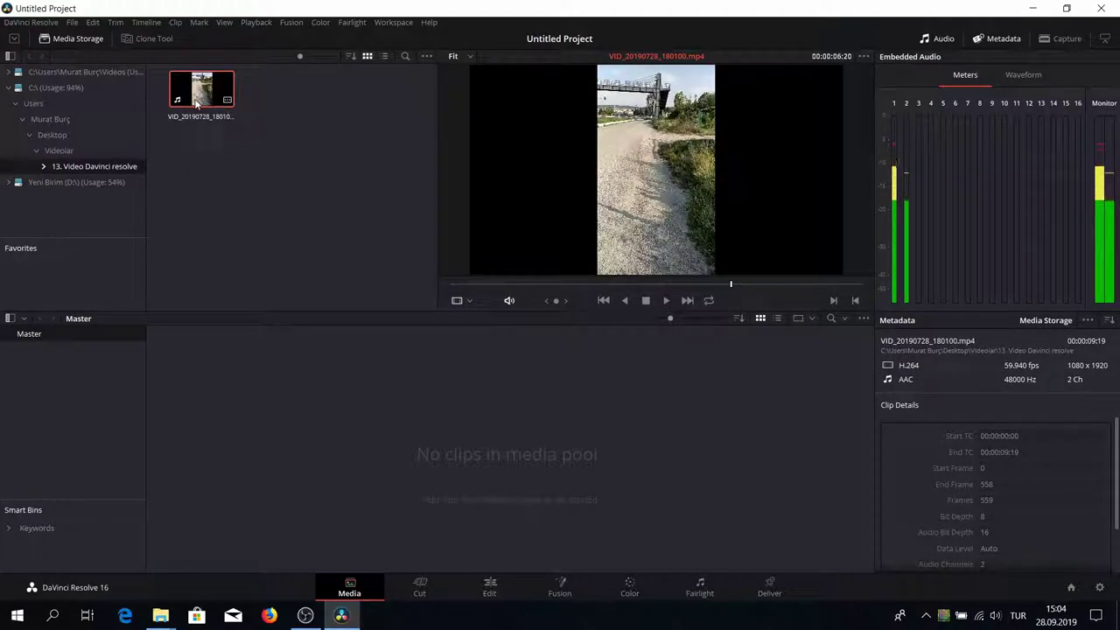
pyautogui.moveTo(217, 103); pyautogui.dragTo(421, 441)
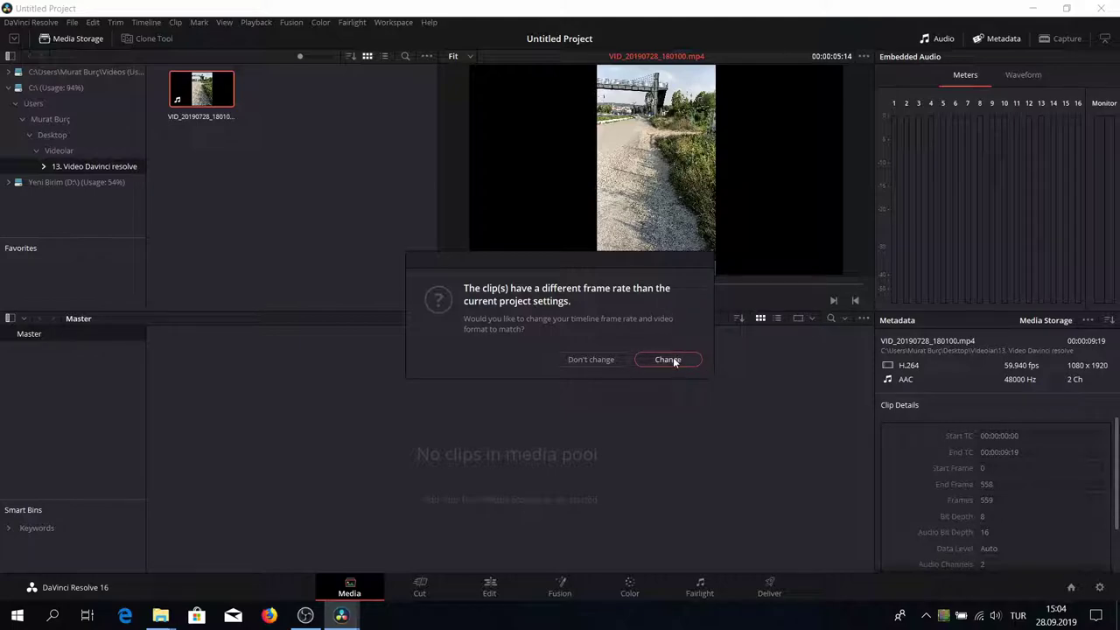
pyautogui.click(672, 360)
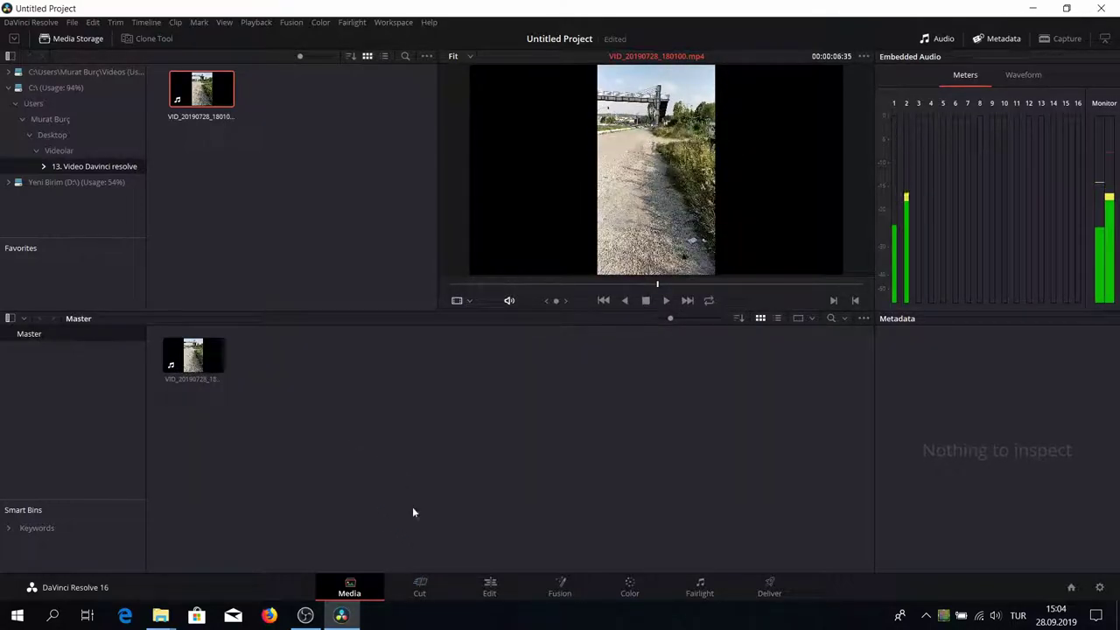
# Step: On the Cut page, drag the phone clip from the Media Pool onto a new Timeline 1
pyautogui.click(413, 583)
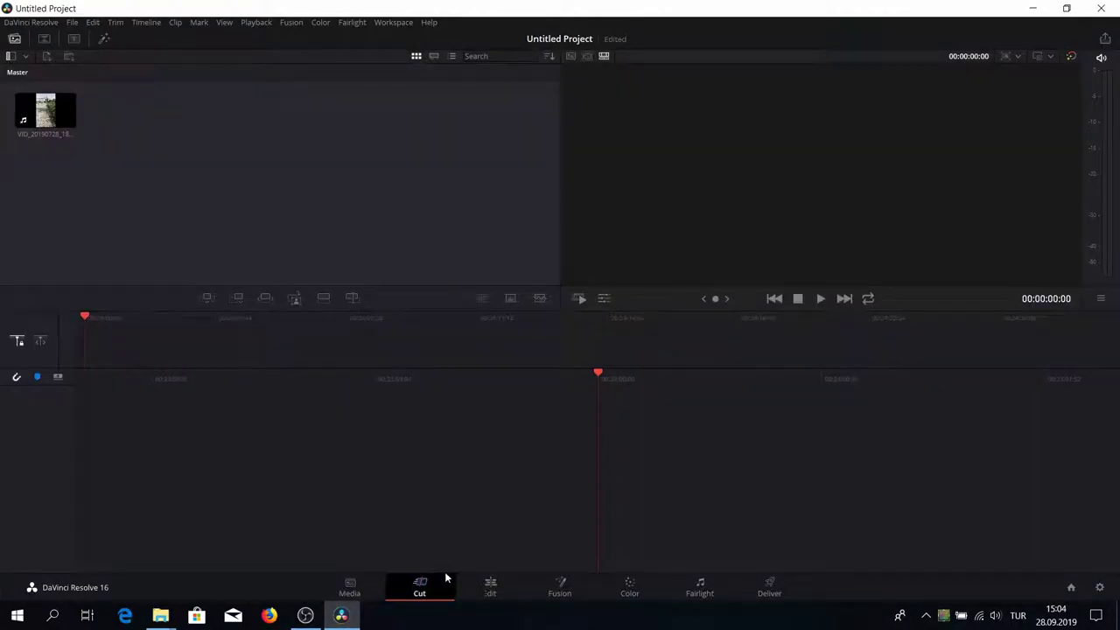
pyautogui.moveTo(45, 111)
pyautogui.mouseDown()
pyautogui.moveTo(483, 474)
pyautogui.moveTo(636, 551)
pyautogui.mouseUp()
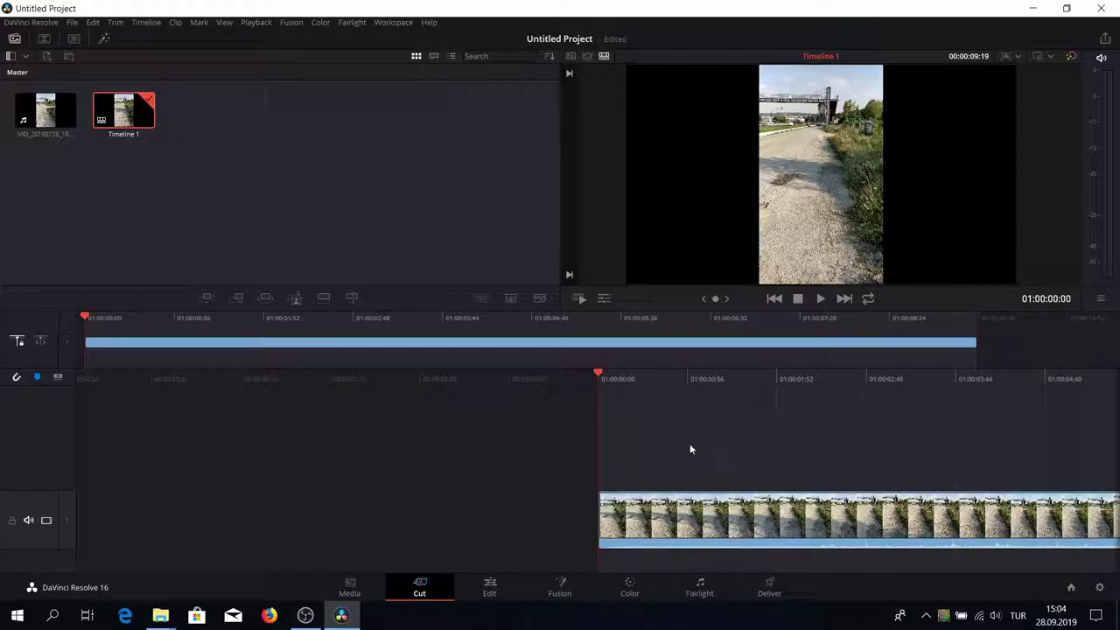
# Step: Fast-review the selected clip, then try the viewer's Transform and Crop tools
pyautogui.click(678, 498)
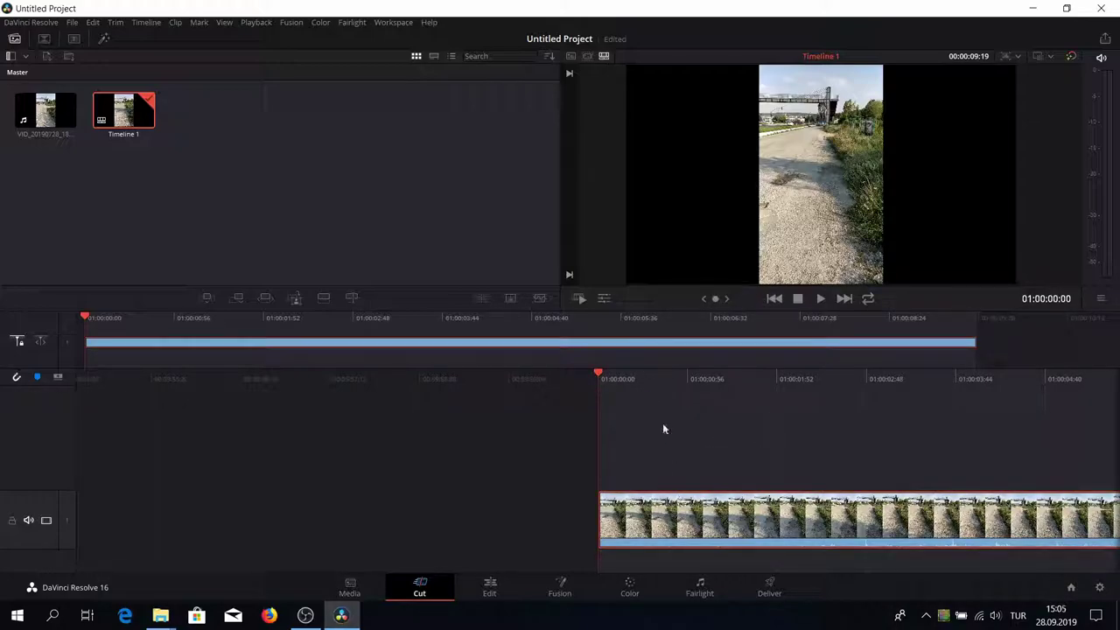
pyautogui.click(581, 300)
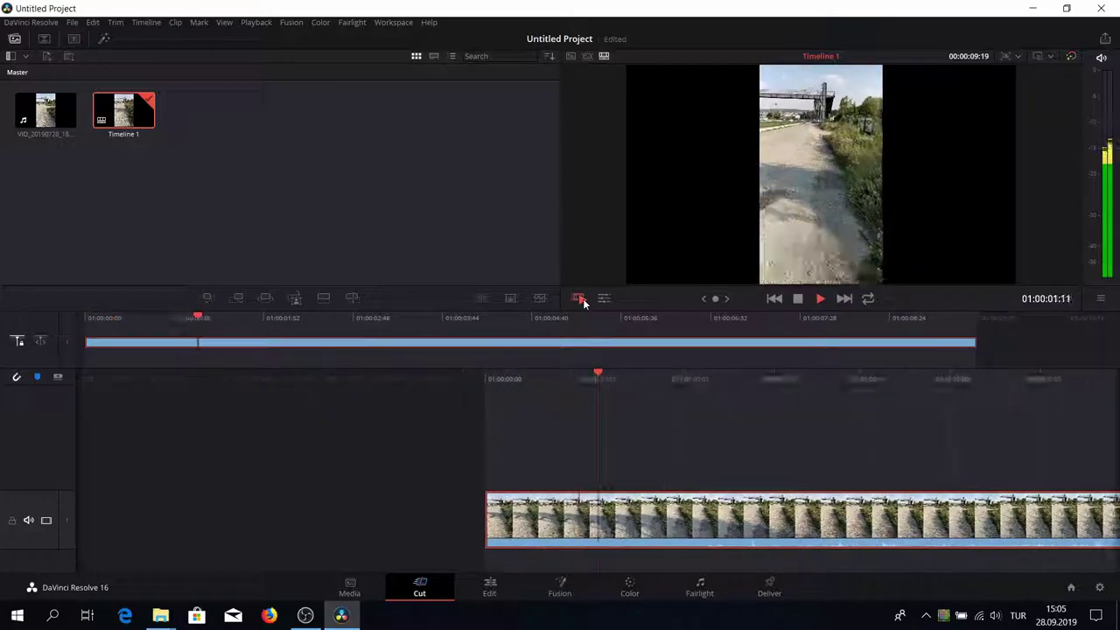
pyautogui.click(580, 298)
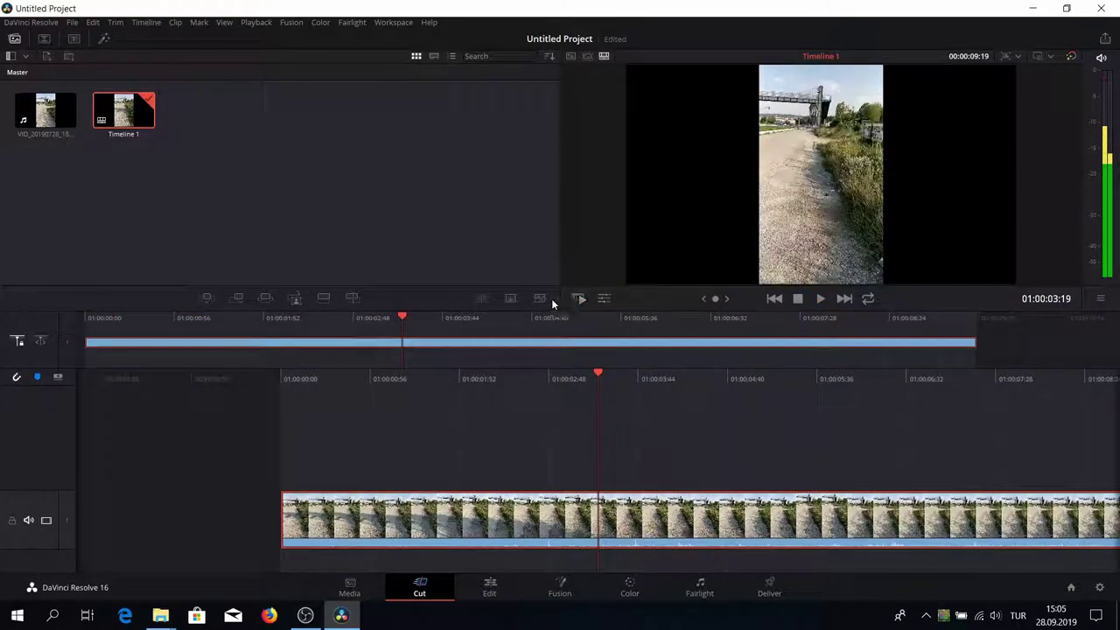
pyautogui.click(604, 299)
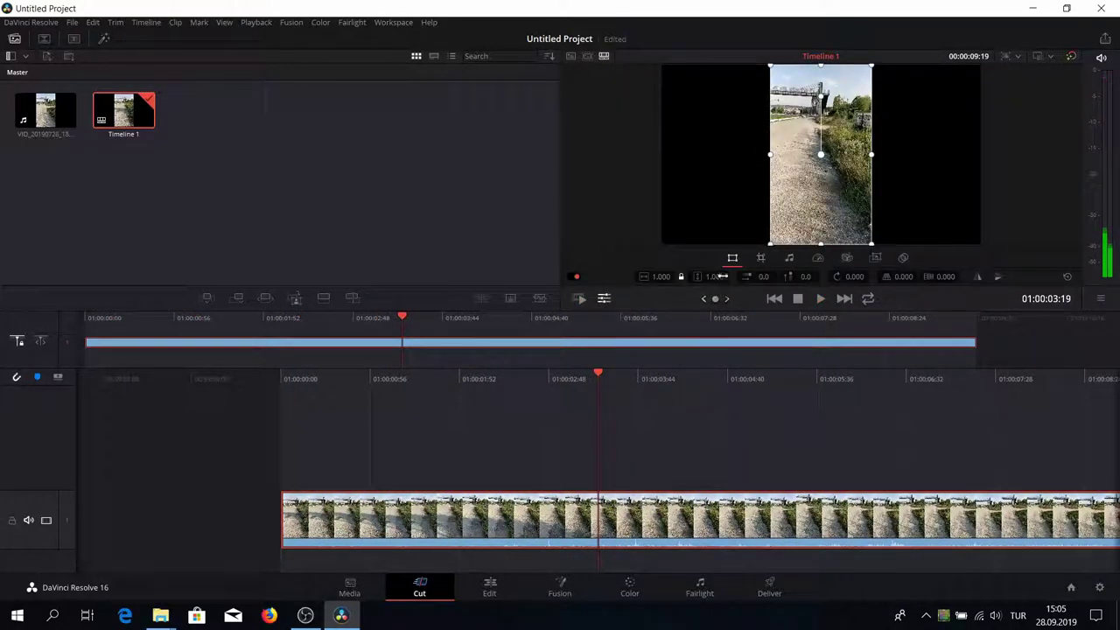
pyautogui.moveTo(771, 245); pyautogui.dragTo(771, 254)
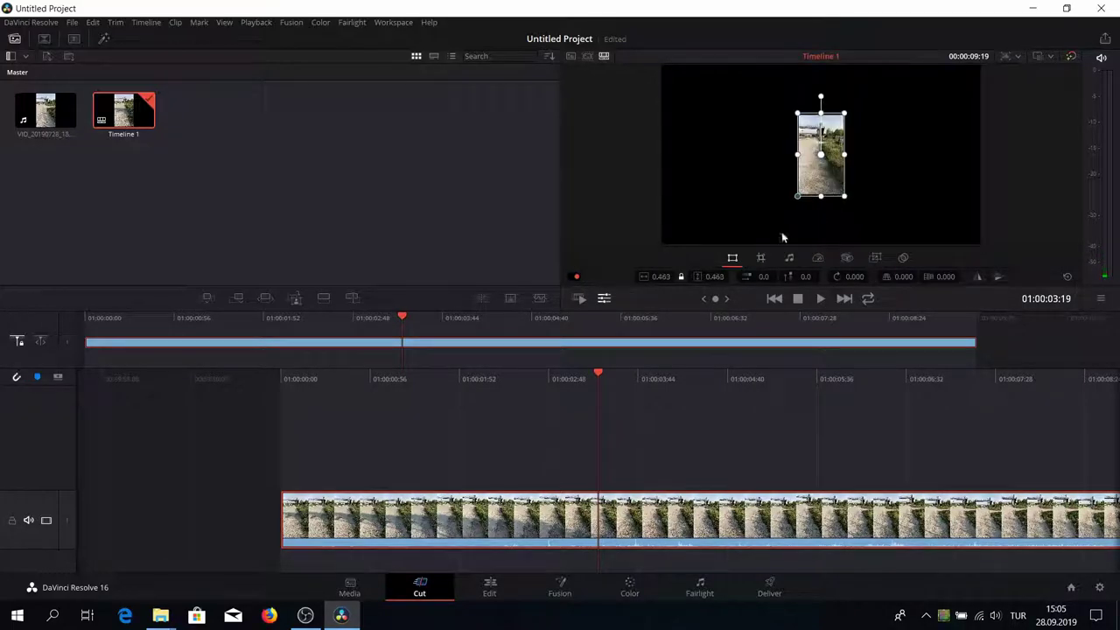
pyautogui.click(760, 258)
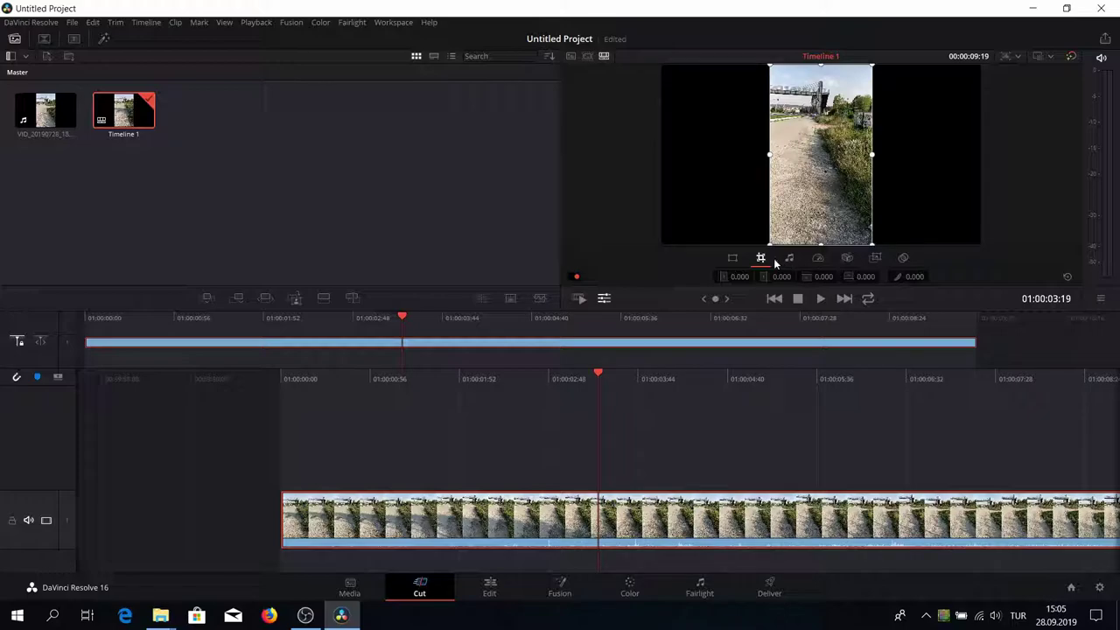
# Step: Try clip speeds of 1.3 and 2.0, then set the speed back to 1.0
pyautogui.click(817, 258)
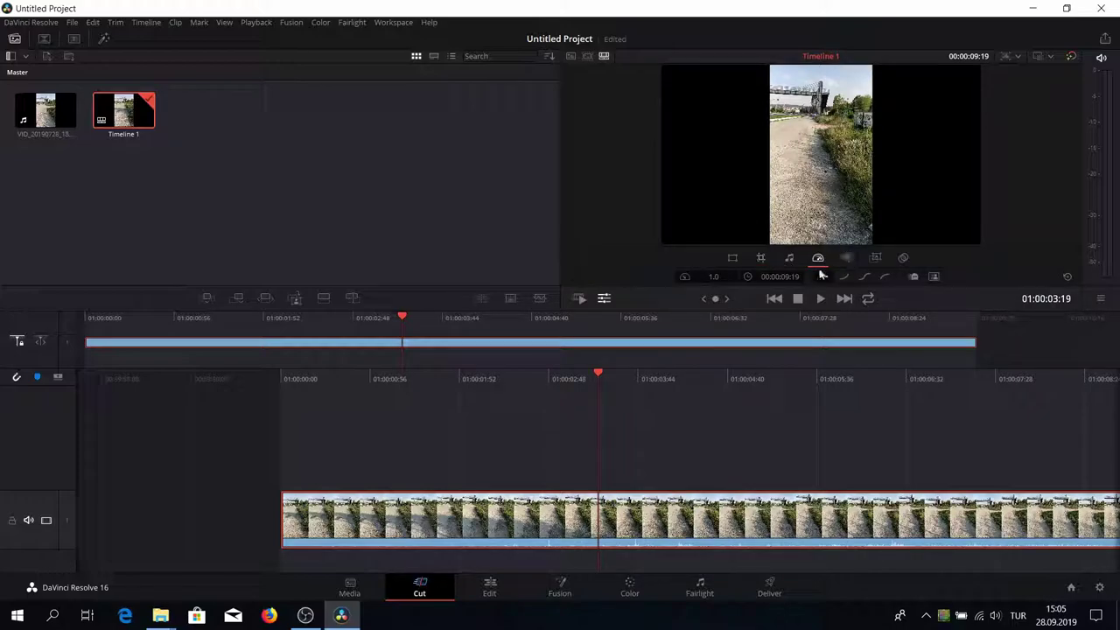
pyautogui.moveTo(716, 275); pyautogui.dragTo(730, 276)
pyautogui.press('Return')
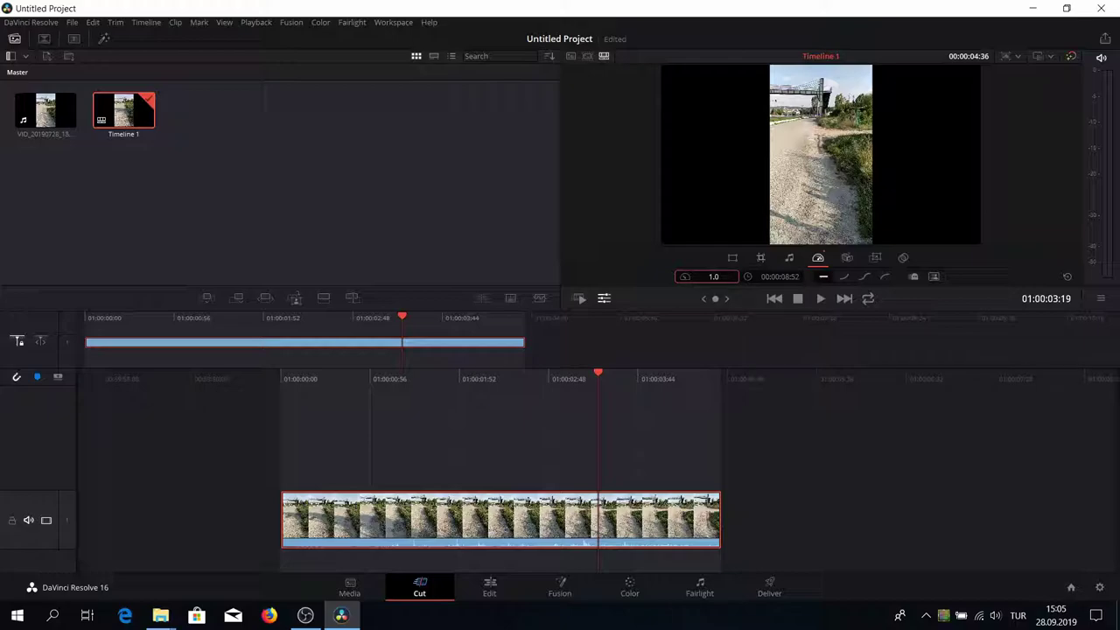
pyautogui.press('Return')
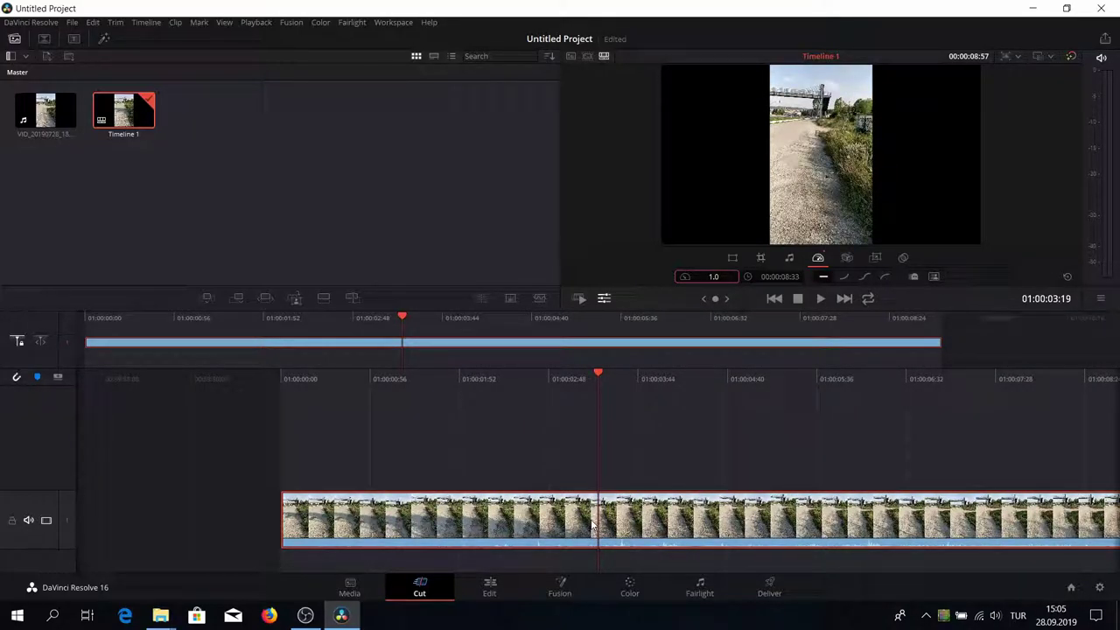
# Step: On the Edit page, drag the track divider up to raise Video 1 and Audio 1
pyautogui.click(477, 598)
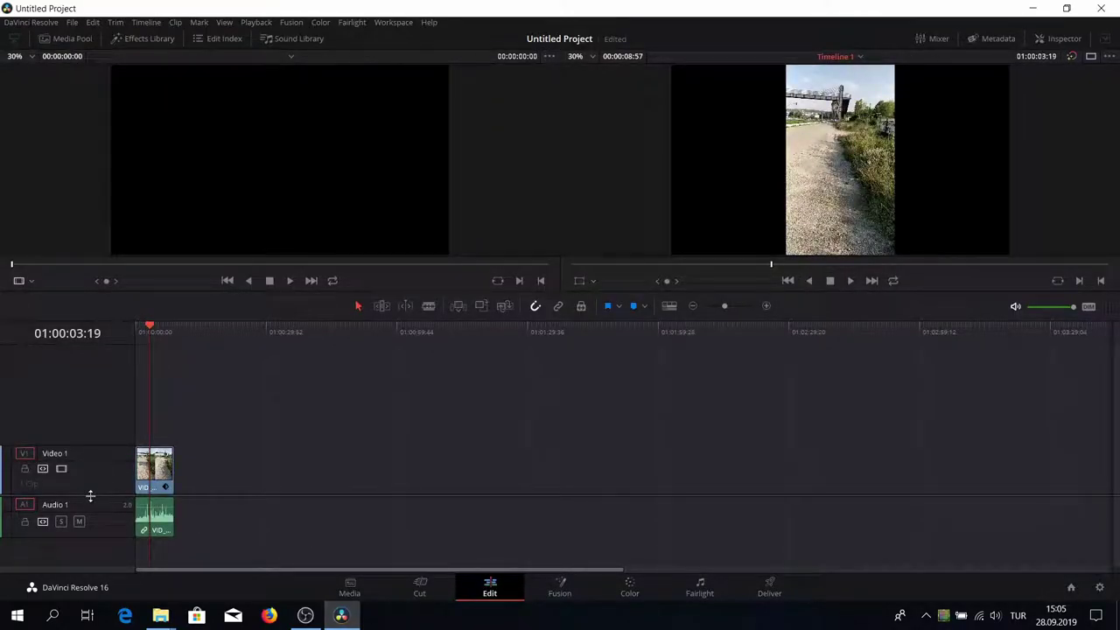
pyautogui.moveTo(90, 496); pyautogui.dragTo(103, 457)
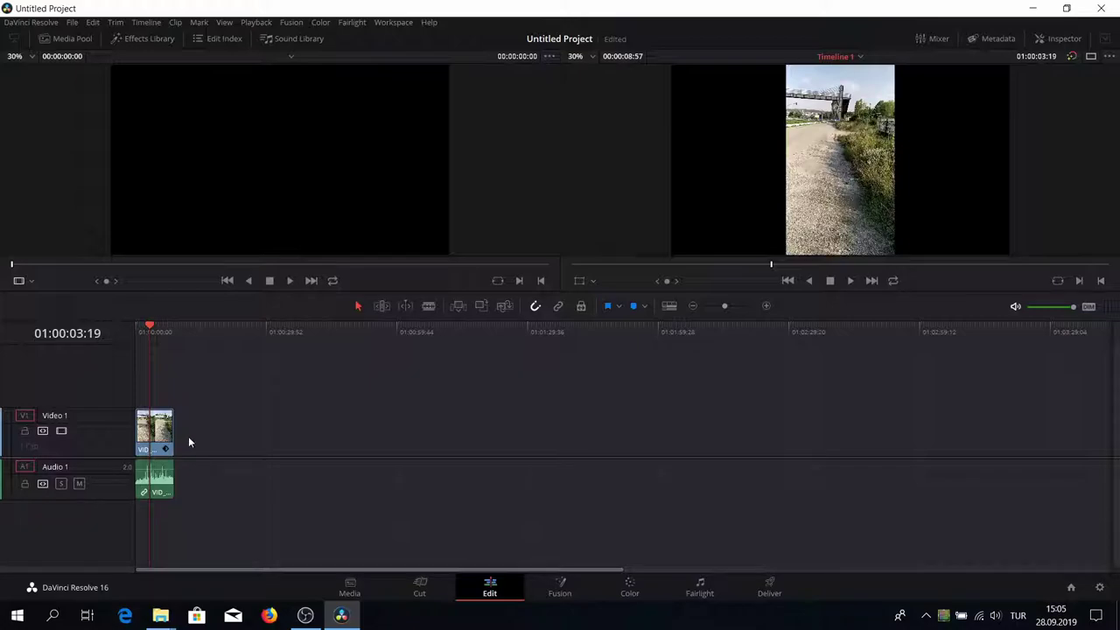
# Step: Open the Effects Library and browse Video Transitions, Audio Transitions and Titles
pyautogui.click(74, 39)
pyautogui.click(131, 38)
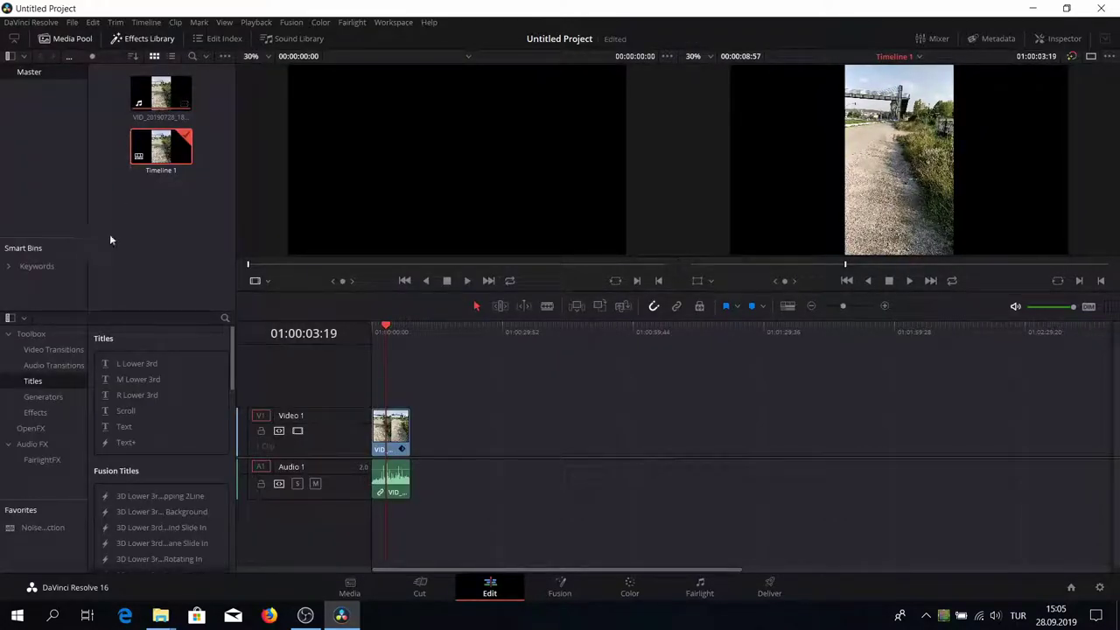
pyautogui.click(70, 38)
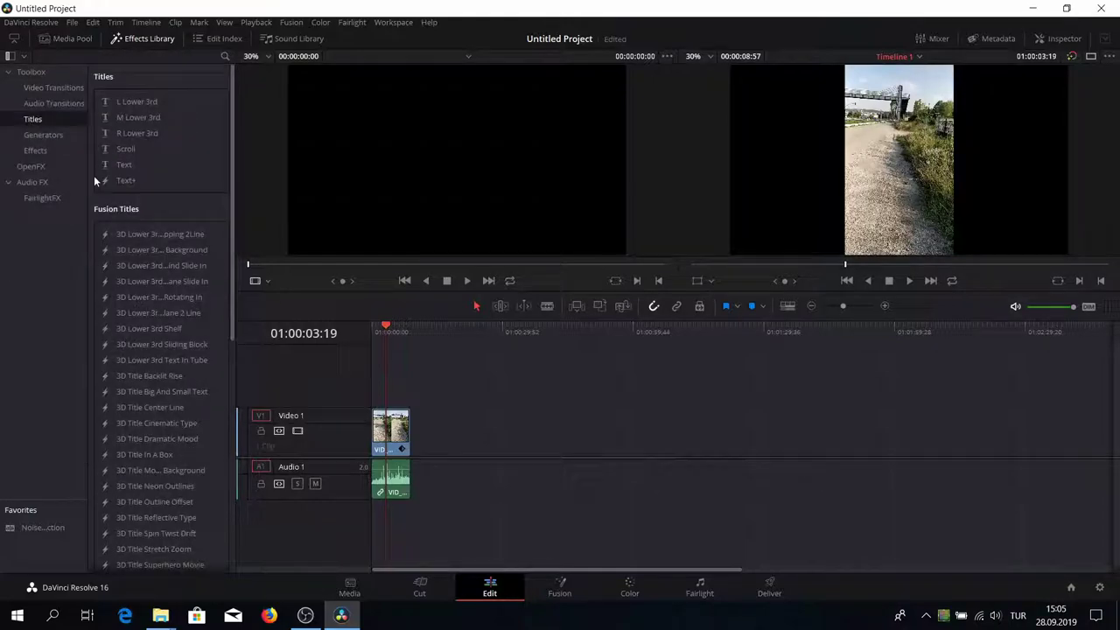
pyautogui.click(61, 88)
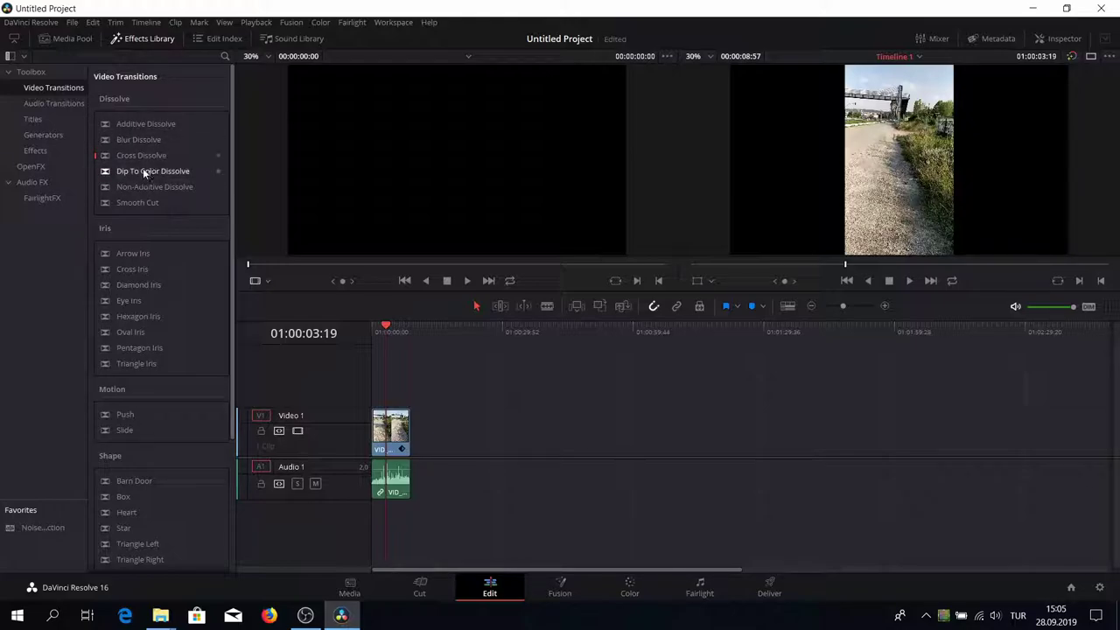
pyautogui.click(66, 103)
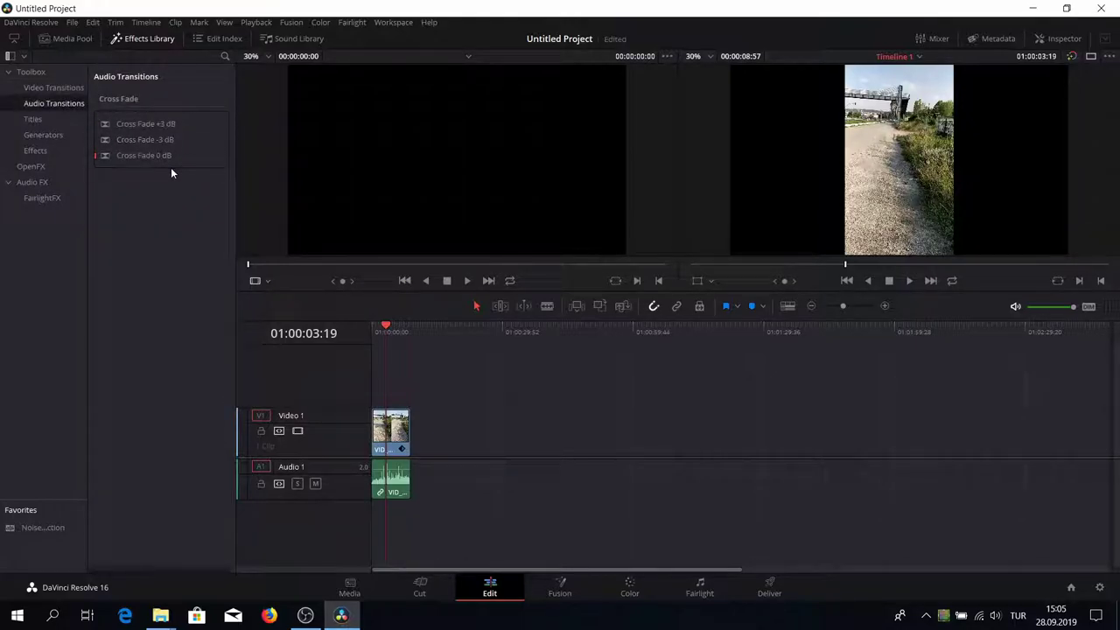
pyautogui.click(67, 123)
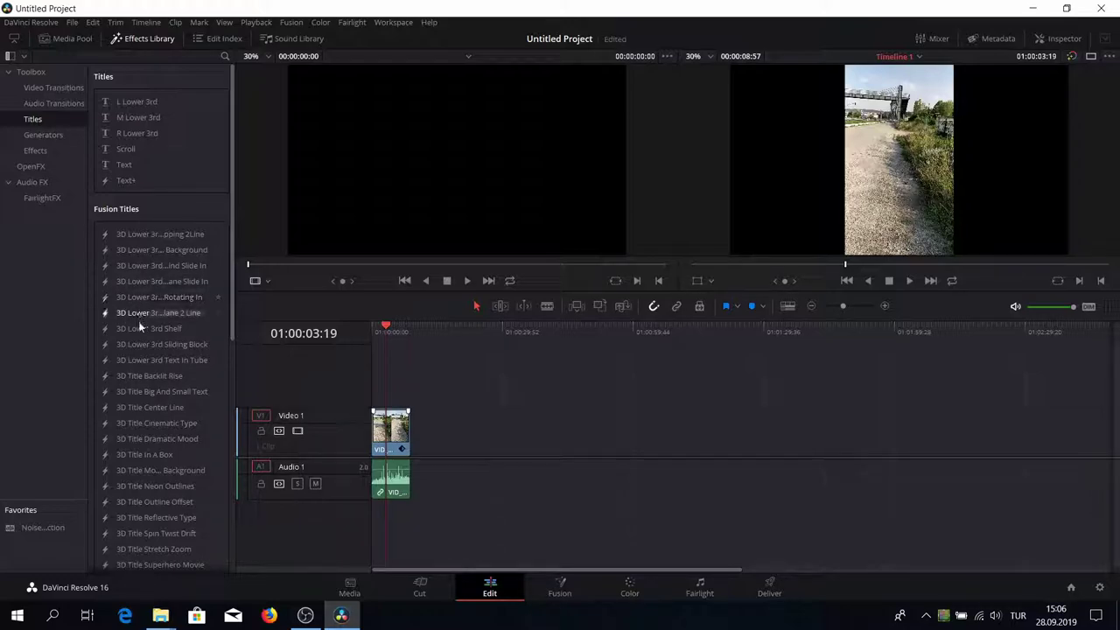
pyautogui.scroll(-3, 139, 331)
pyautogui.scroll(3, 148, 365)
# Step: Place a Solid Color generator right after the video clip on the timeline
pyautogui.click(61, 138)
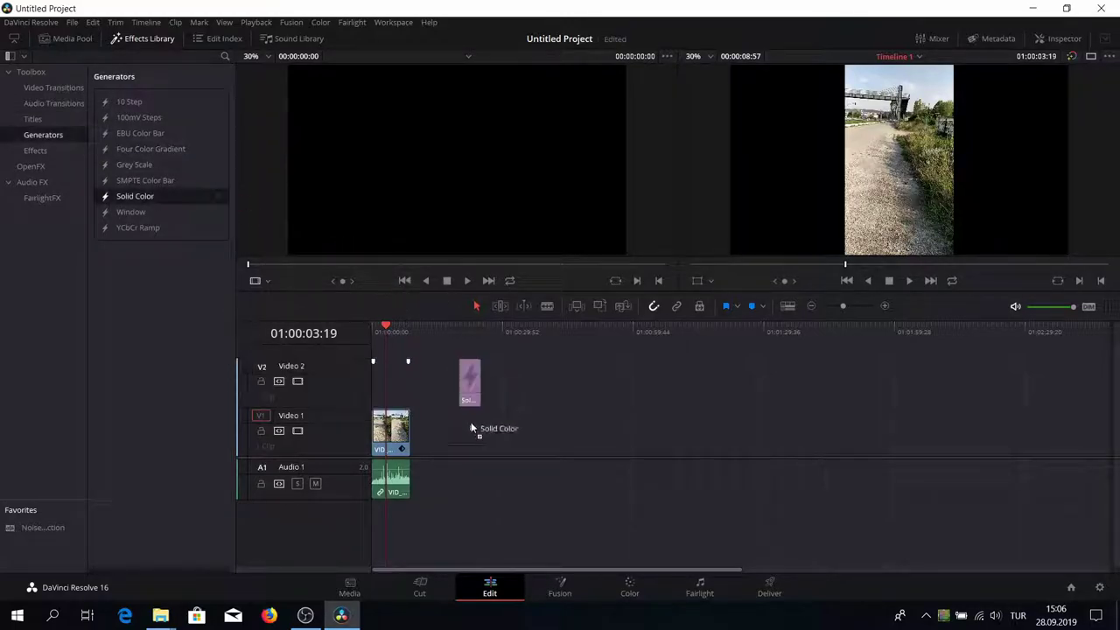
pyautogui.moveTo(143, 198); pyautogui.dragTo(421, 444)
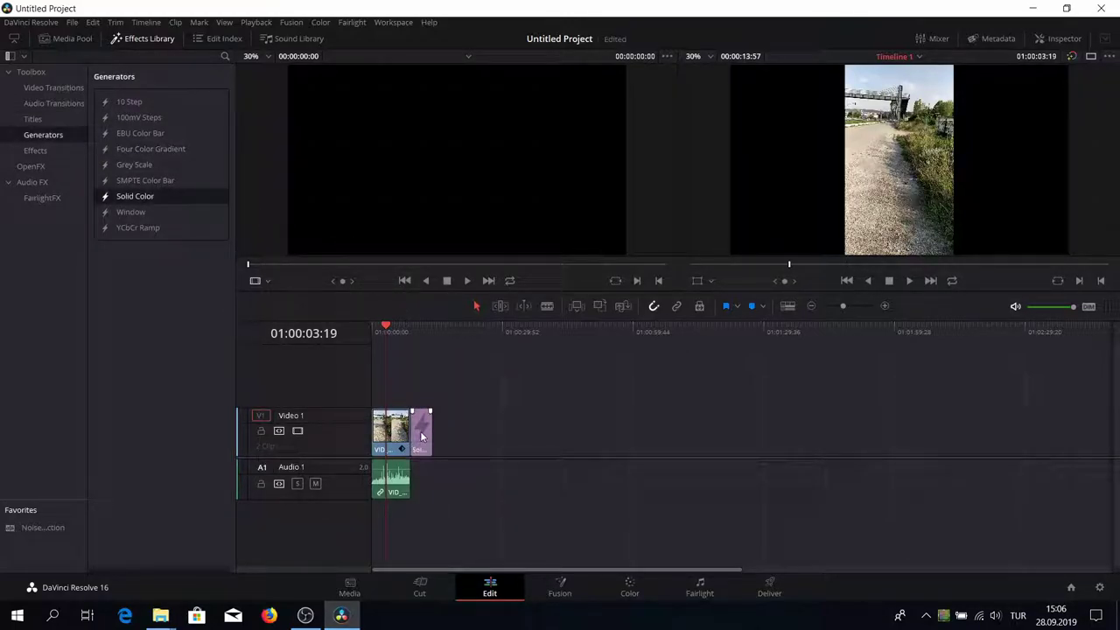
pyautogui.click(37, 151)
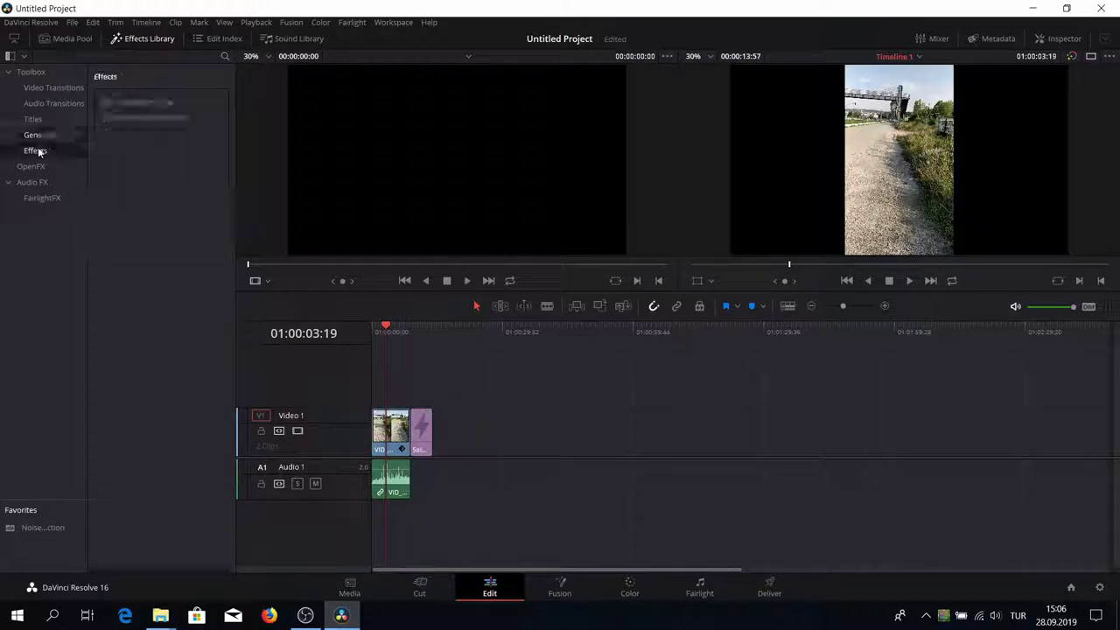
# Step: Apply FairlightFX Noise Reduction to the Audio 1 clip in Auto Speech Mode
pyautogui.click(48, 196)
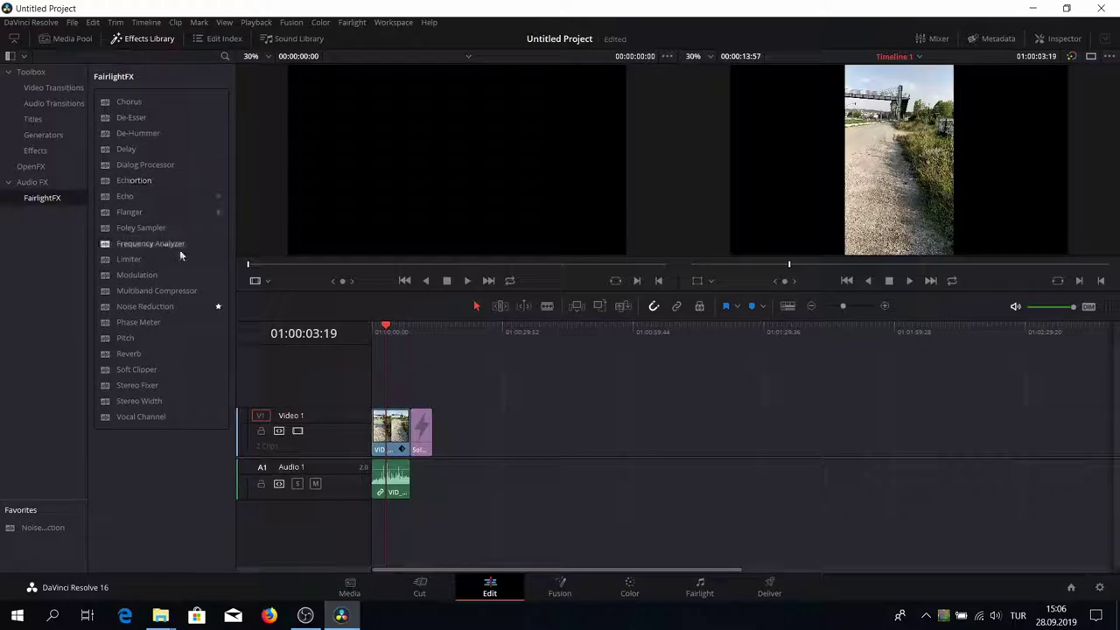
pyautogui.moveTo(155, 310); pyautogui.dragTo(383, 493)
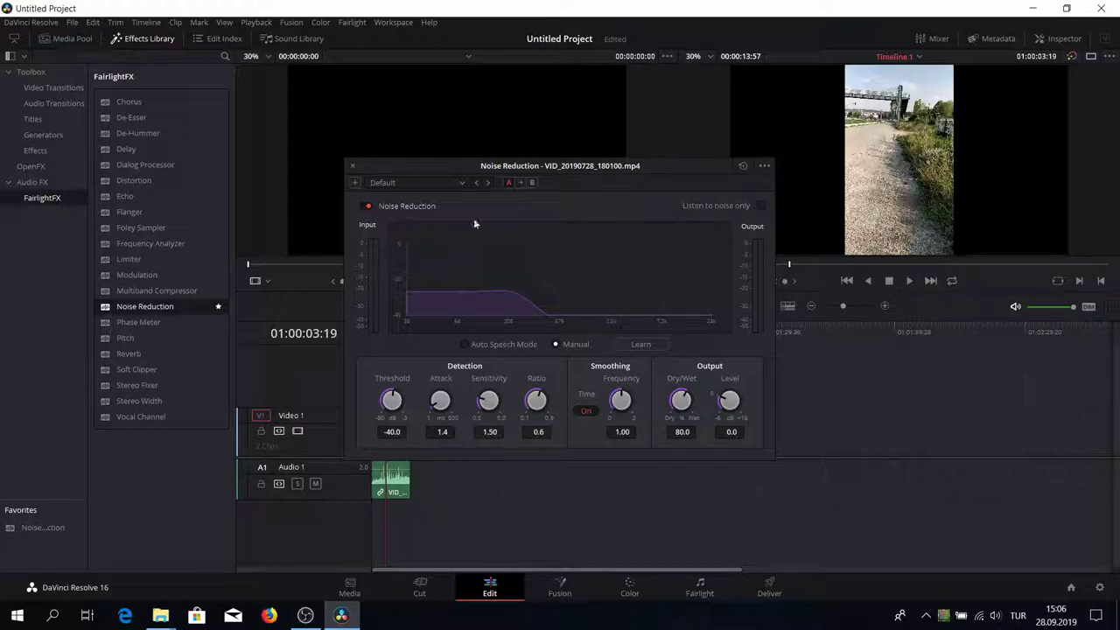
pyautogui.click(480, 343)
pyautogui.click(355, 166)
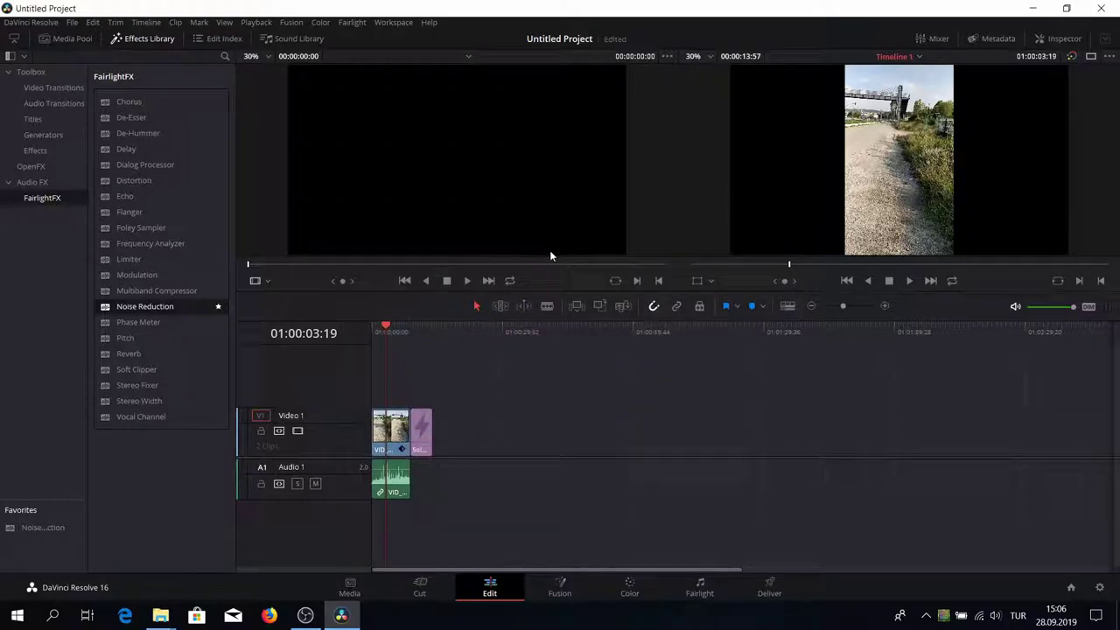
pyautogui.click(431, 433)
# Step: Add an L Lower 3rd title on Video 2 above the phone clip
pyautogui.click(53, 119)
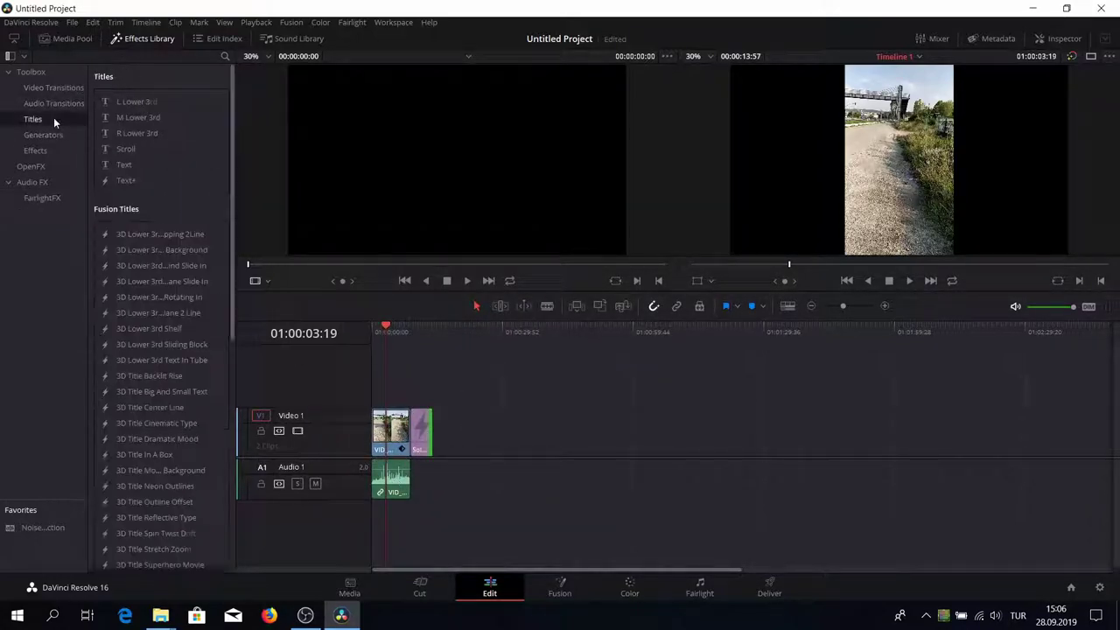
pyautogui.moveTo(148, 102)
pyautogui.mouseDown()
pyautogui.moveTo(414, 374)
pyautogui.moveTo(378, 381)
pyautogui.mouseUp()
pyautogui.click(390, 381)
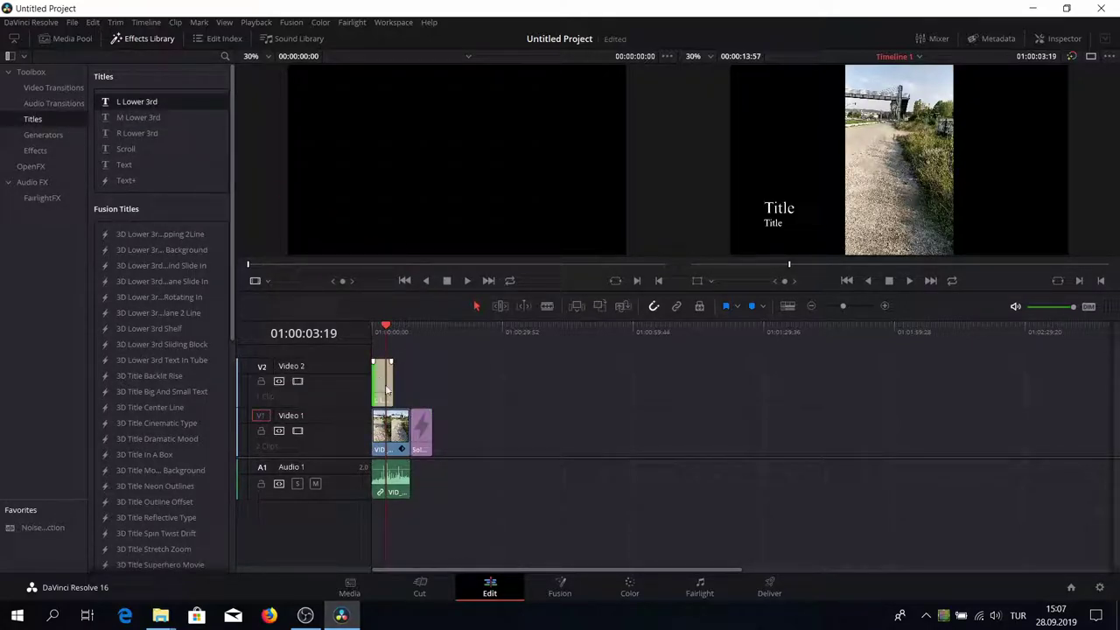
pyautogui.click(465, 327)
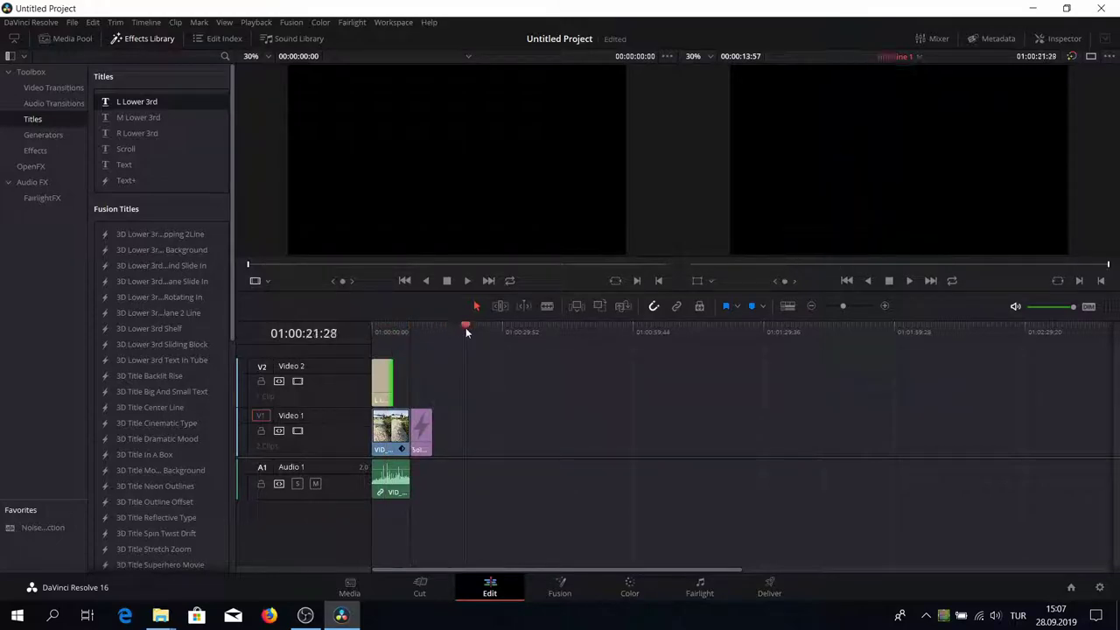
pyautogui.click(382, 389)
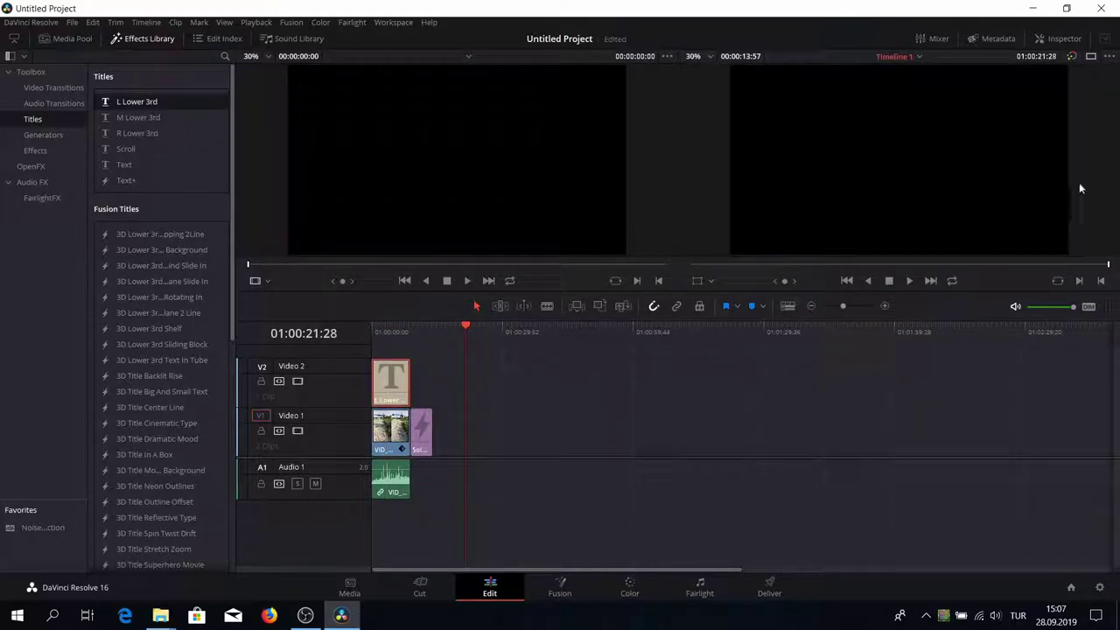
# Step: Replace the title's placeholder text with 'Deneme' and preview it
pyautogui.click(1060, 40)
pyautogui.doubleClick(905, 128)
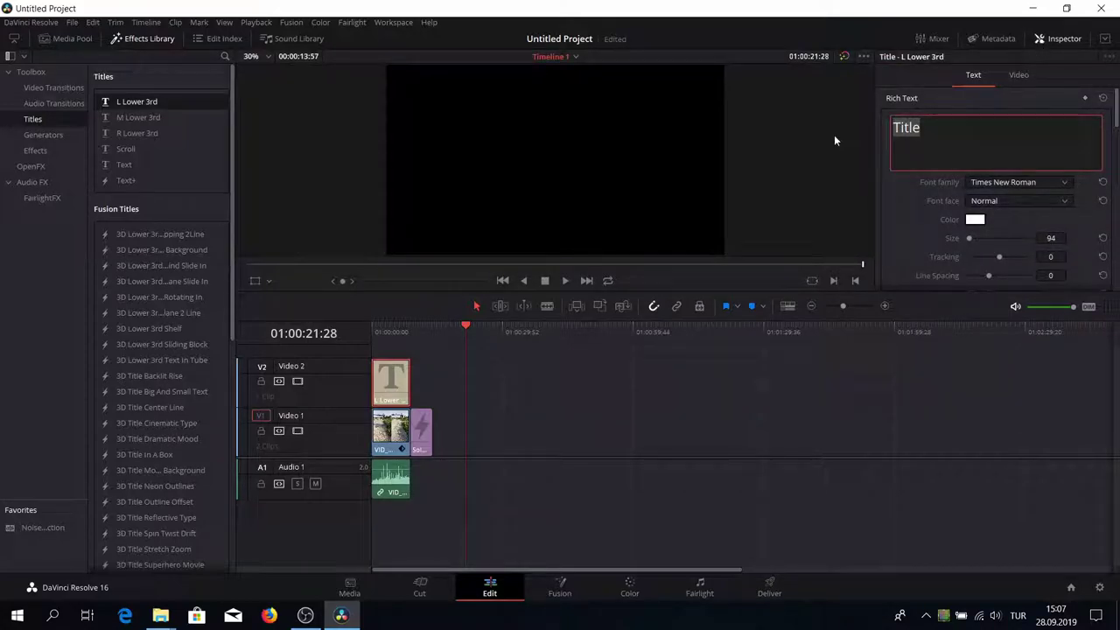
pyautogui.write('Deneme')
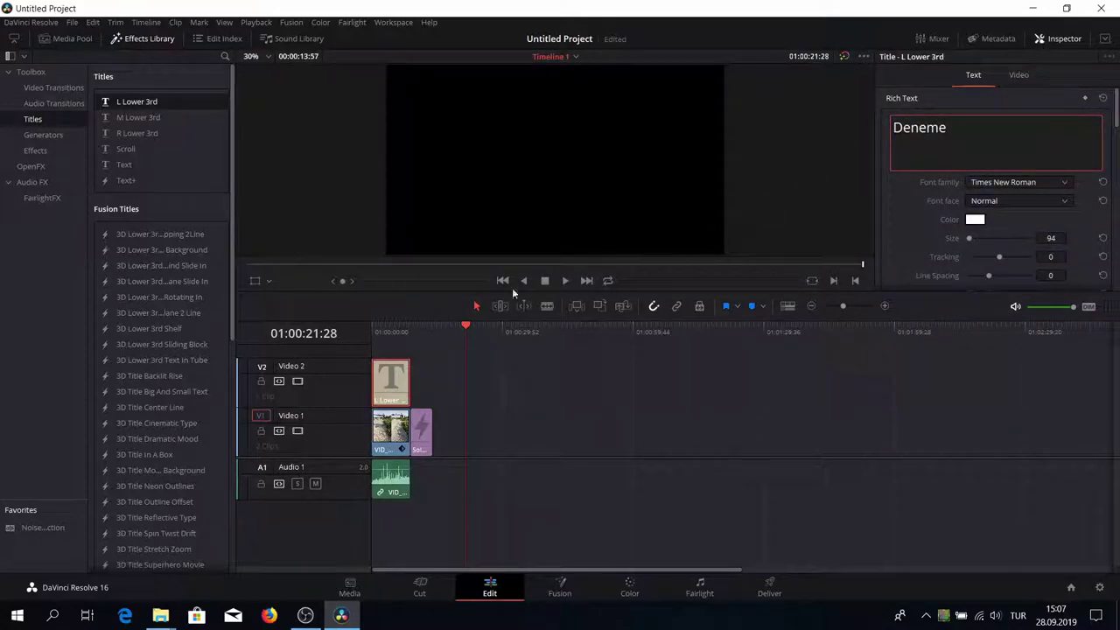
pyautogui.click(371, 340)
pyautogui.click(373, 333)
pyautogui.press('space')
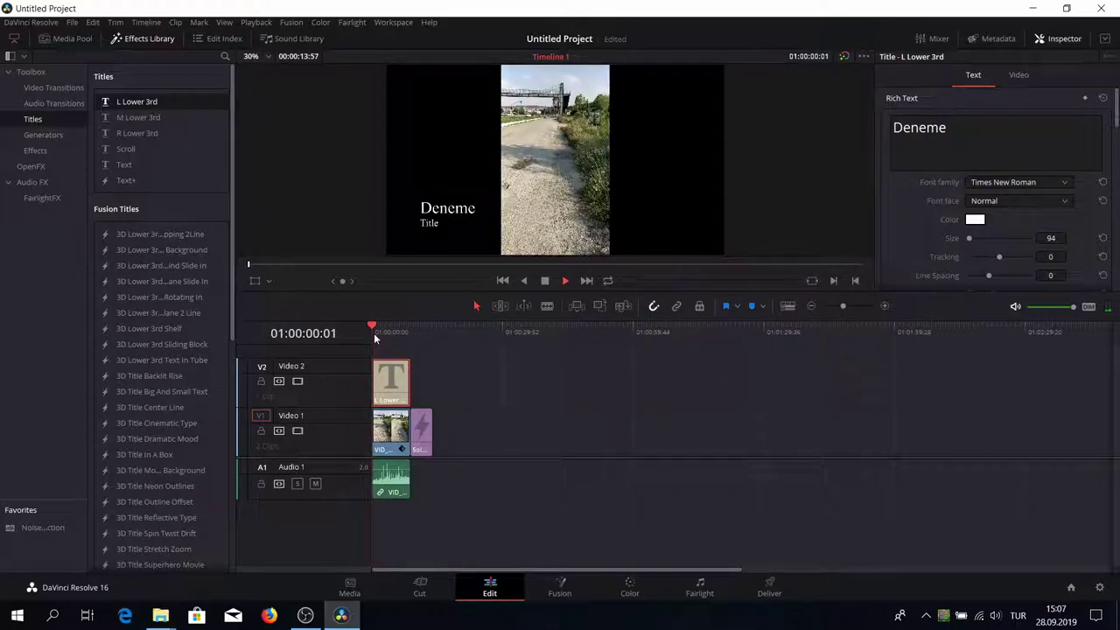
pyautogui.press('space')
# Step: Clear the second Title line and shift the Deneme title right onto the video
pyautogui.scroll(-5, 975, 148)
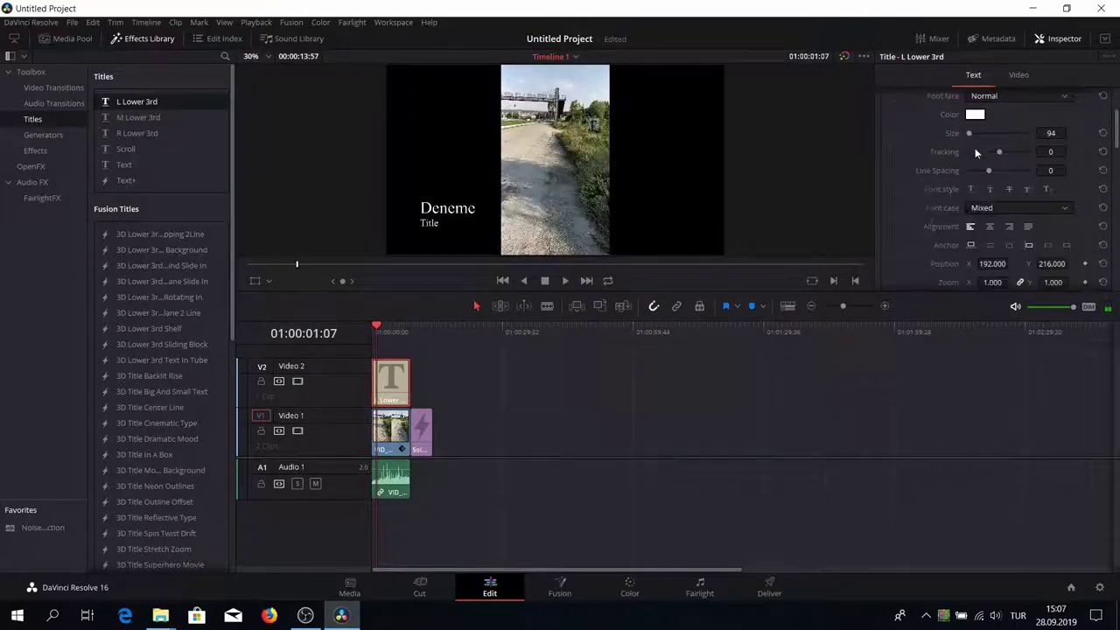
pyautogui.scroll(-5, 983, 185)
pyautogui.click(997, 227)
pyautogui.press('BackSpace')
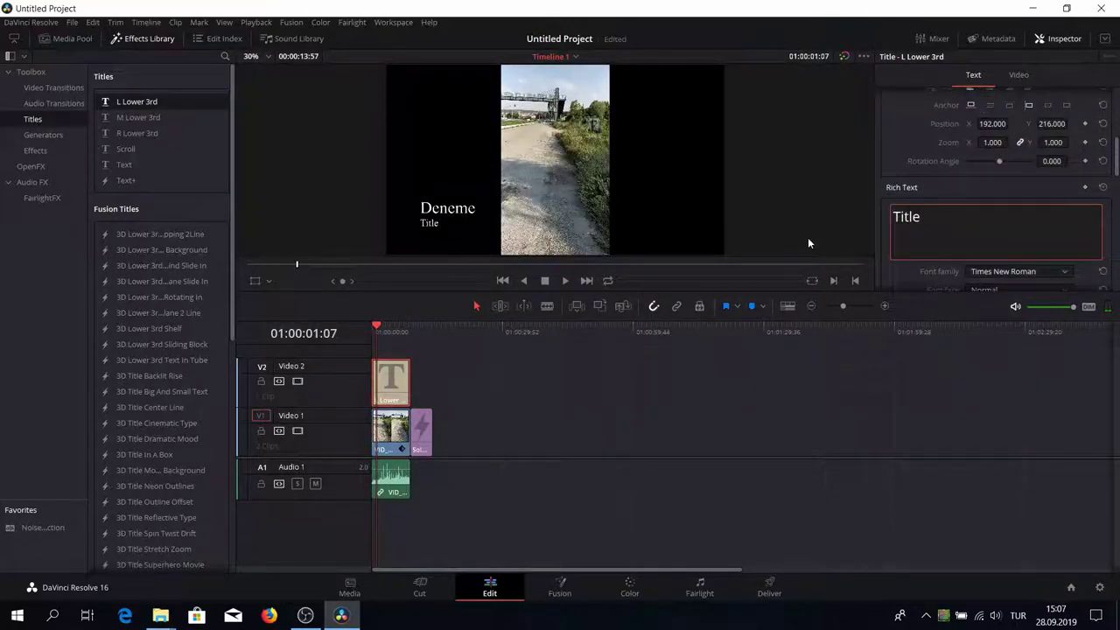
pyautogui.press('BackSpace')
pyautogui.press('BackSpace')
pyautogui.press('BackSpace')
pyautogui.press('BackSpace')
pyautogui.scroll(-2, 1006, 250)
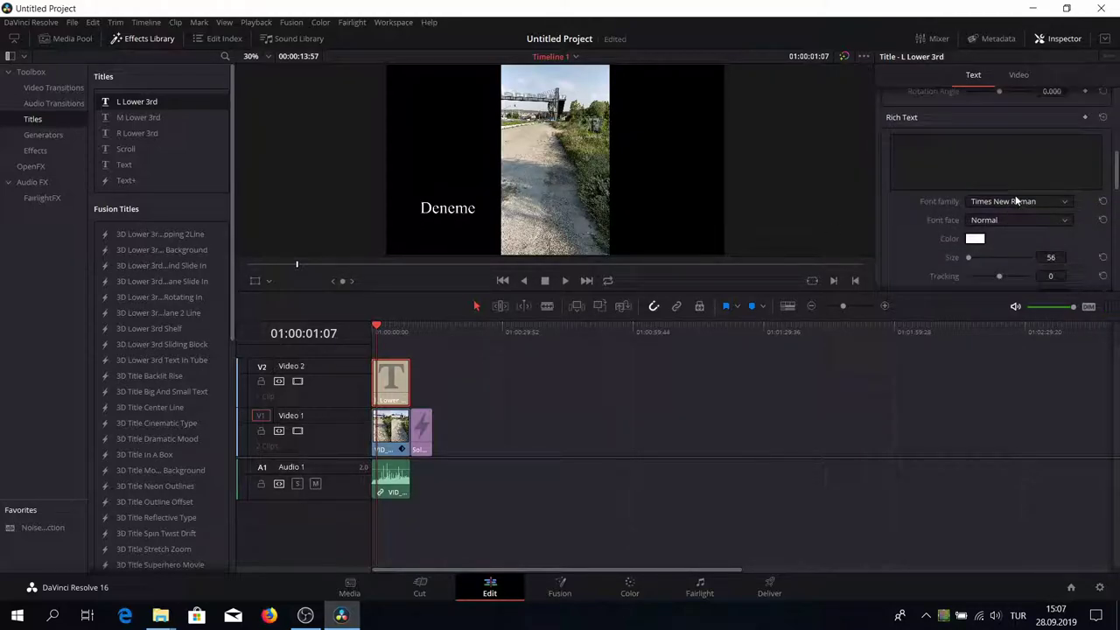
pyautogui.scroll(4, 1018, 200)
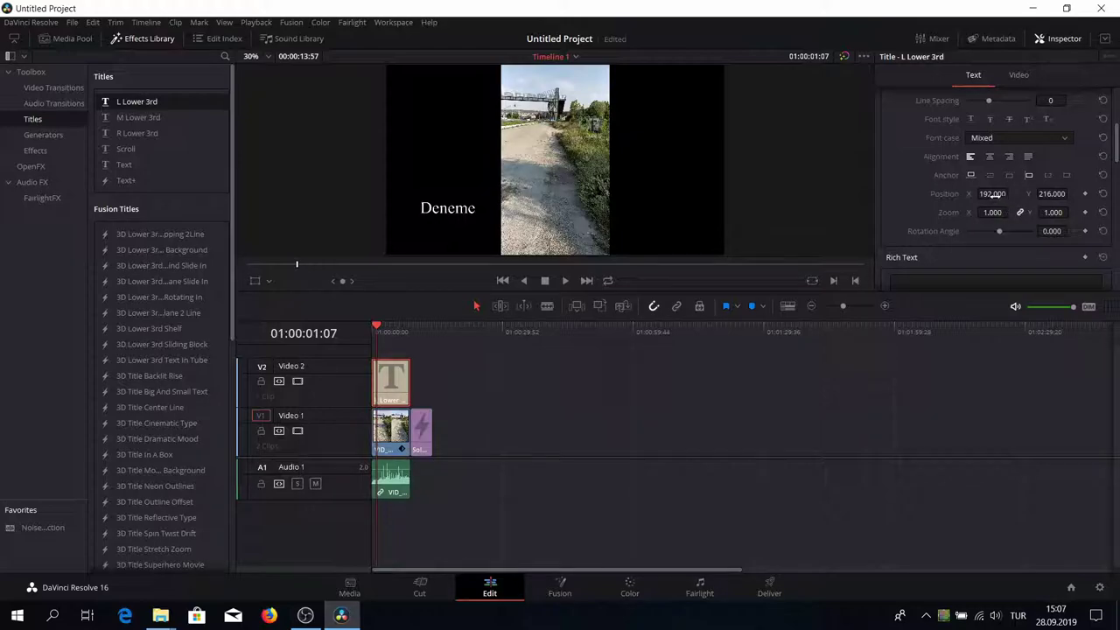
pyautogui.moveTo(993, 194)
pyautogui.mouseDown()
pyautogui.moveTo(1070, 193)
pyautogui.moveTo(1002, 212)
pyautogui.moveTo(1003, 231)
pyautogui.mouseUp()
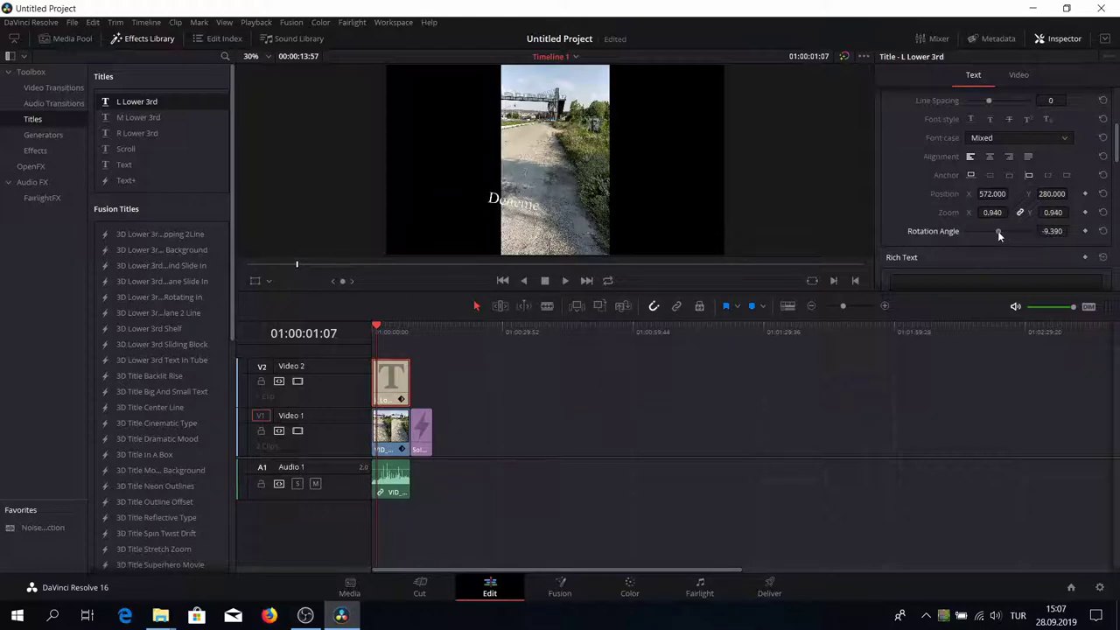
# Step: Raise the Deneme title's Zoom to 1.28 and Pitch to 0.509
pyautogui.click(1019, 76)
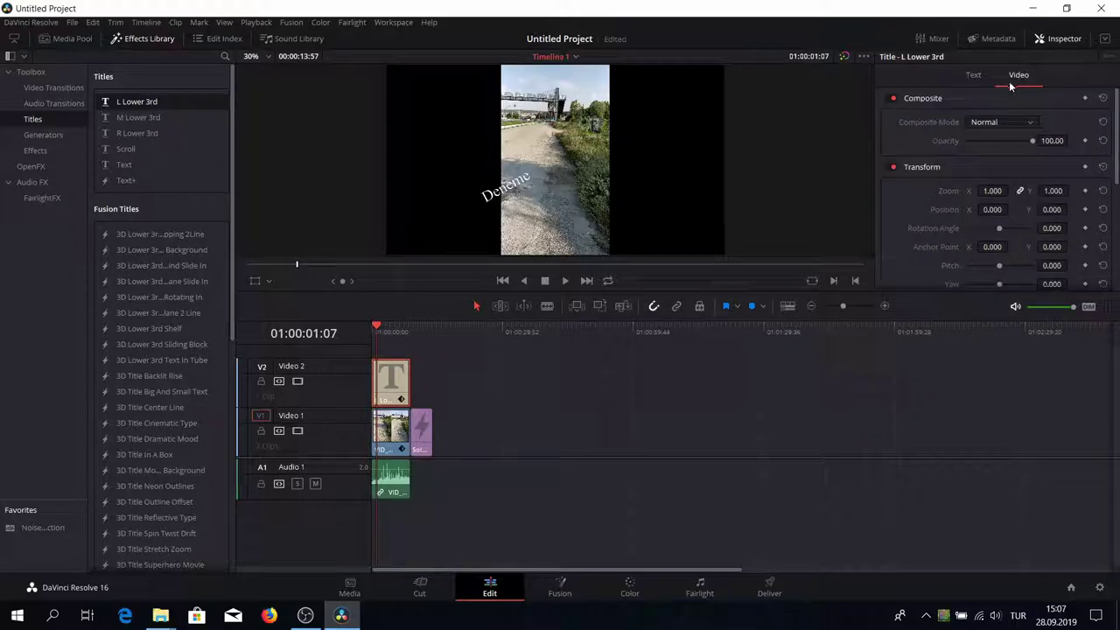
pyautogui.moveTo(992, 191); pyautogui.dragTo(1013, 190)
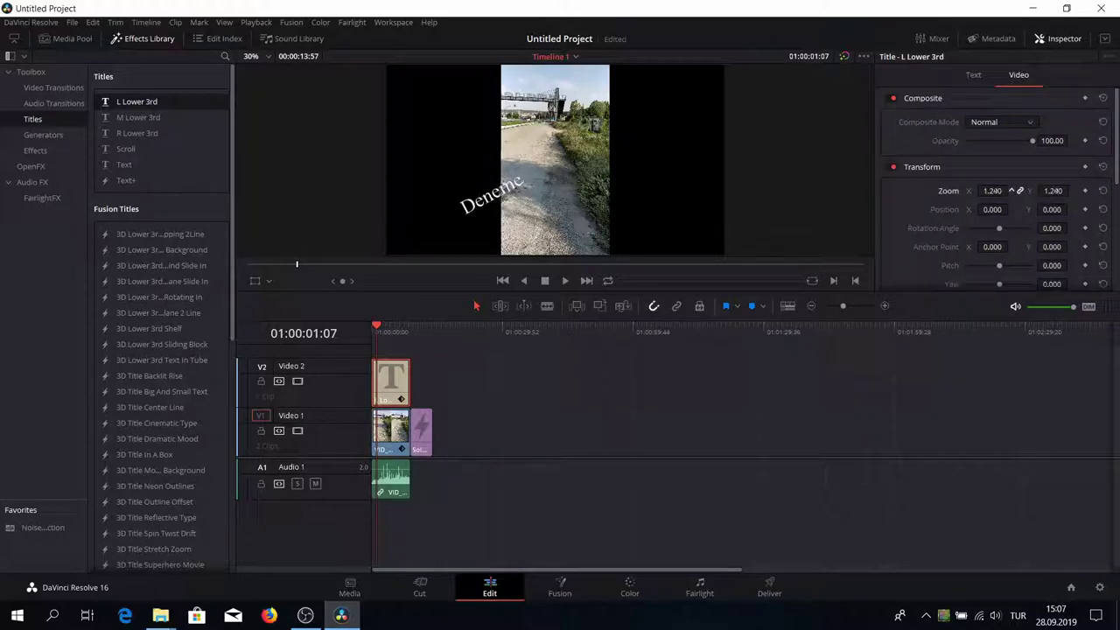
pyautogui.click(971, 77)
pyautogui.click(1008, 83)
pyautogui.scroll(-1, 1017, 218)
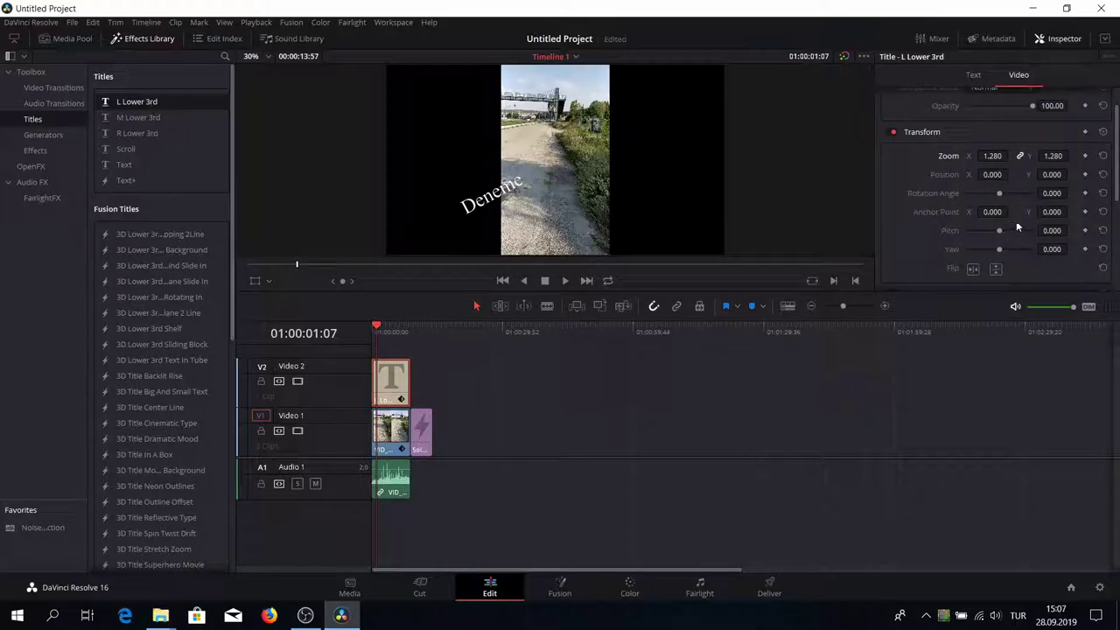
pyautogui.moveTo(999, 230)
pyautogui.mouseDown()
pyautogui.moveTo(1019, 234)
pyautogui.moveTo(1007, 234)
pyautogui.mouseUp()
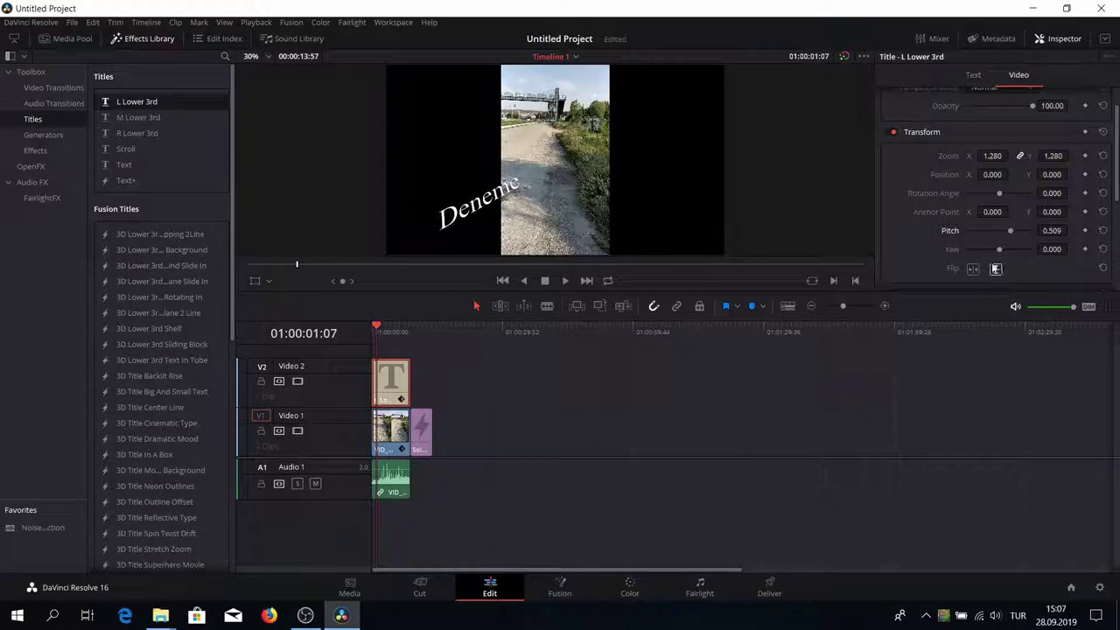
pyautogui.click(973, 269)
pyautogui.click(973, 269)
# Step: Move the Solid Color clip further right along Video 1 and hide the Effects Library
pyautogui.scroll(-2, 979, 274)
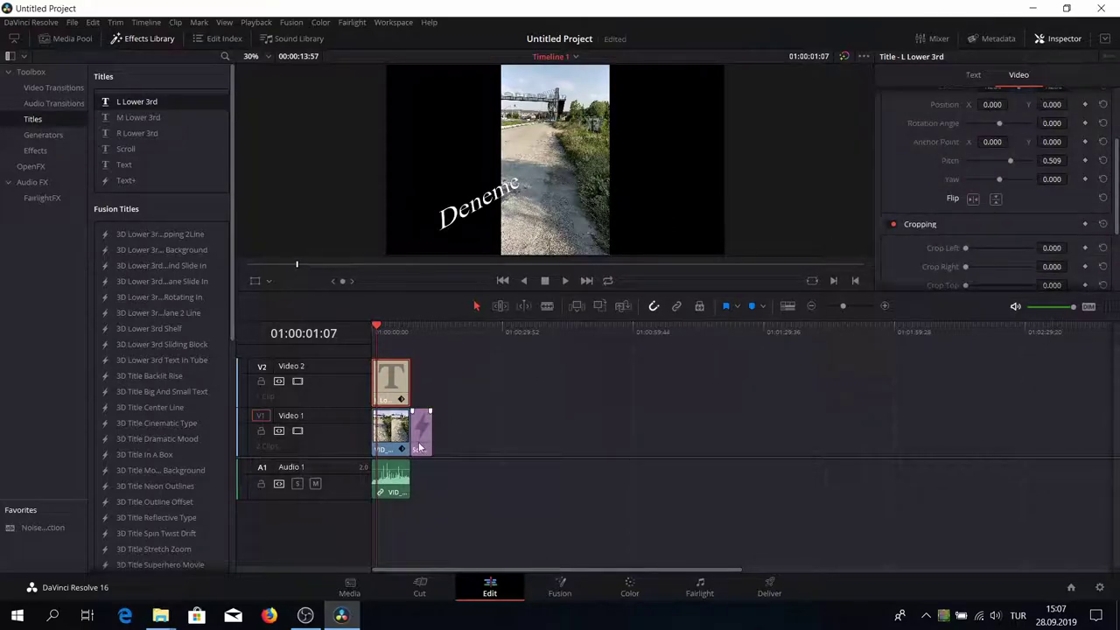
pyautogui.moveTo(420, 447); pyautogui.dragTo(501, 442)
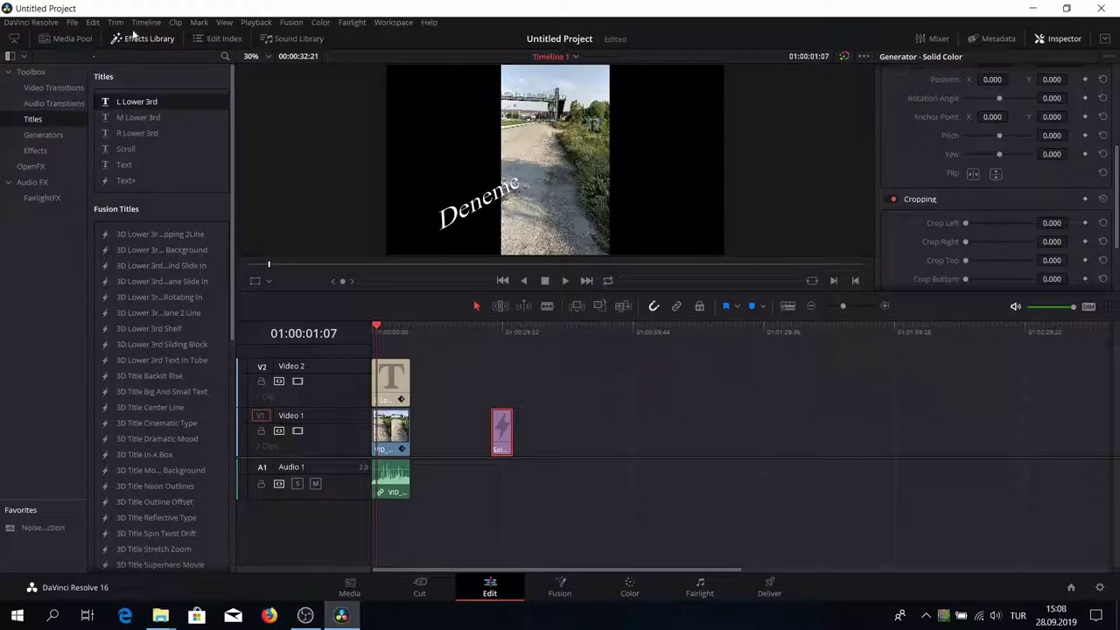
pyautogui.click(132, 42)
# Step: On the Fusion page, add a Text1 node merged over the phone clip
pyautogui.click(558, 582)
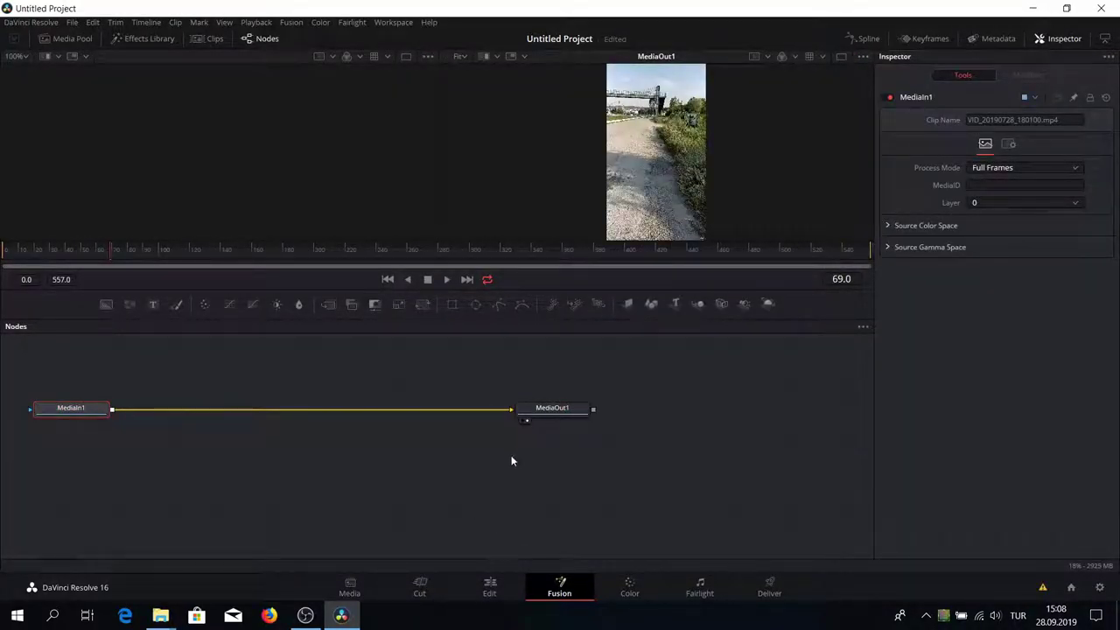
pyautogui.click(152, 303)
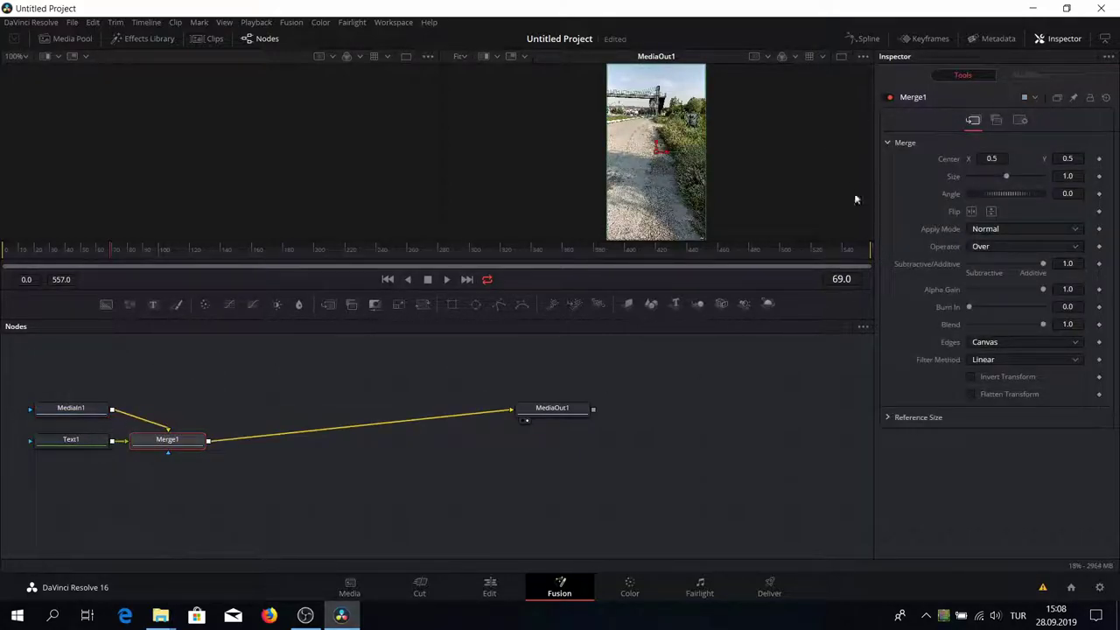
pyautogui.click(74, 441)
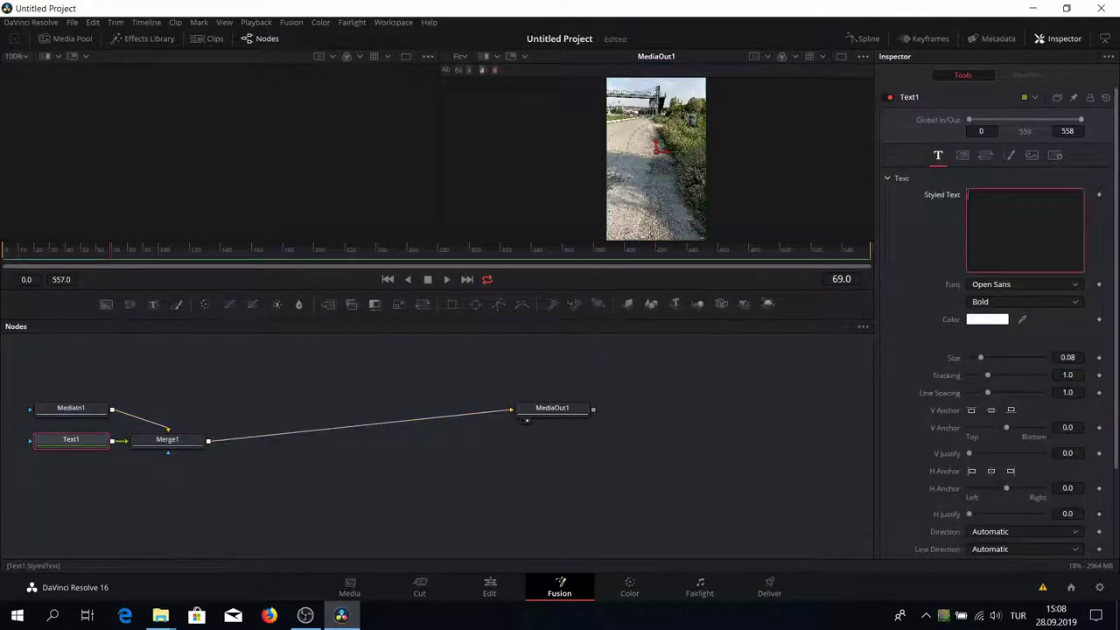
# Step: Make the text a running TimeCode, move it lower and set Size to 0.1378
pyautogui.rightClick(1014, 234)
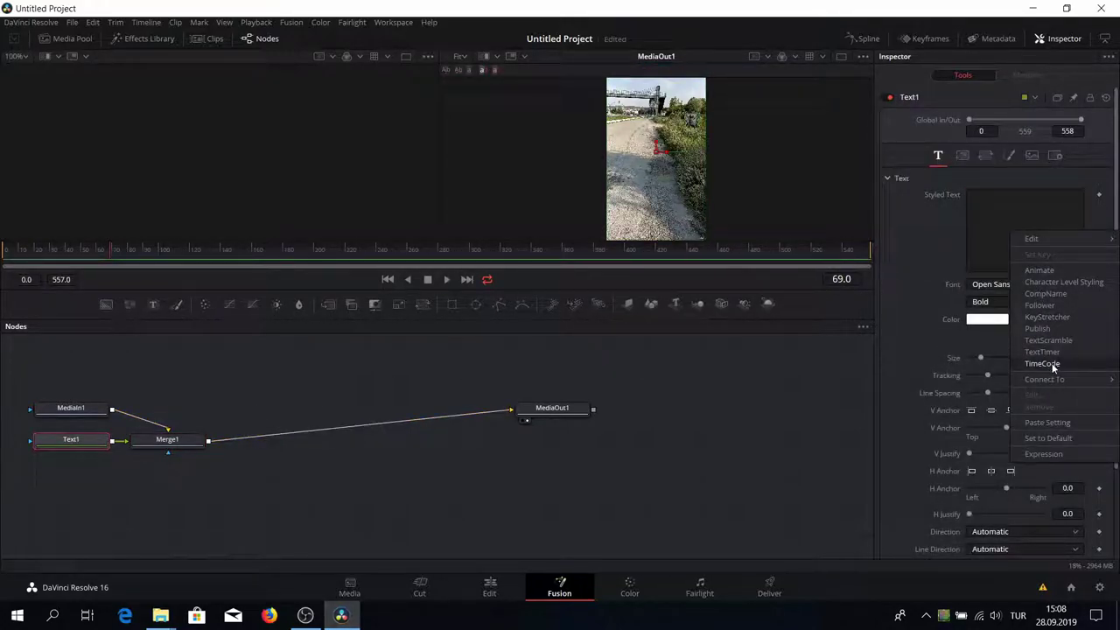
pyautogui.click(1043, 364)
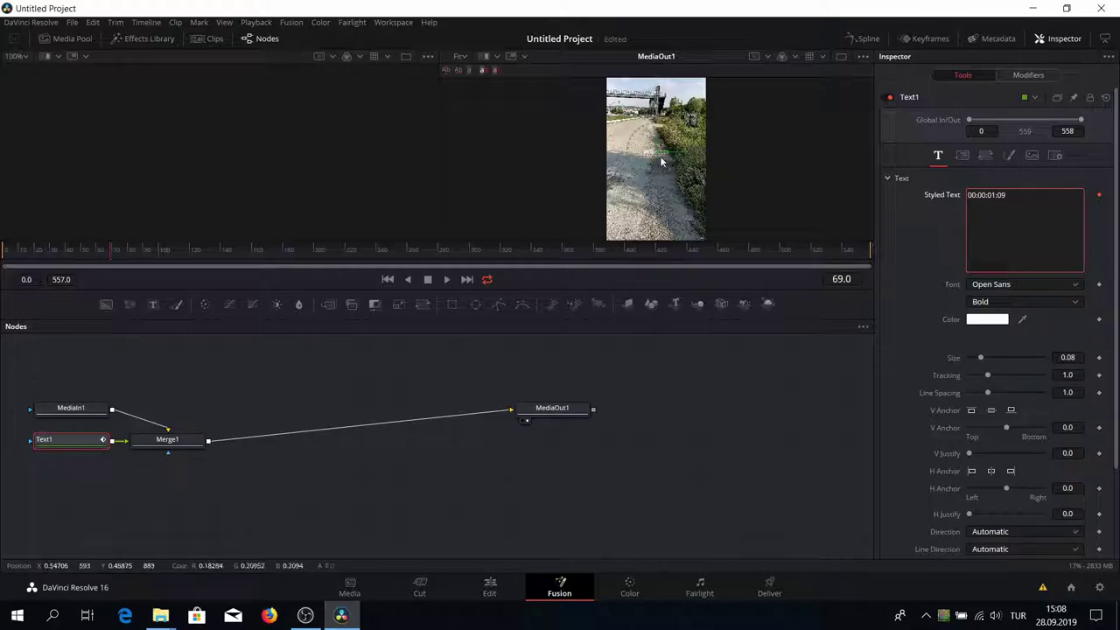
pyautogui.moveTo(661, 162); pyautogui.dragTo(653, 215)
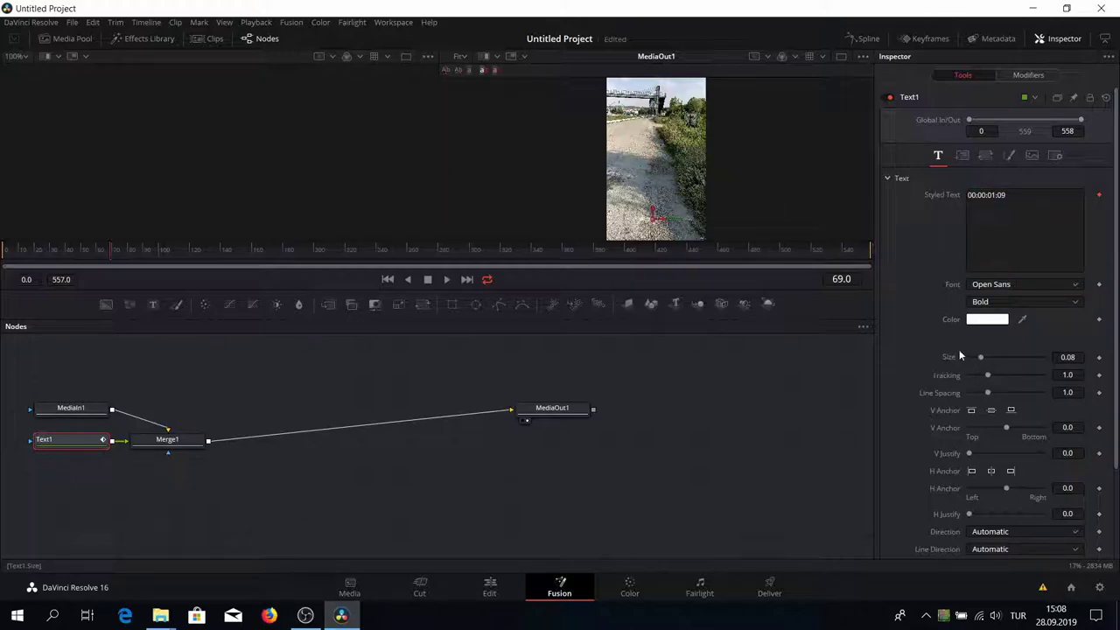
pyautogui.moveTo(980, 357); pyautogui.dragTo(990, 357)
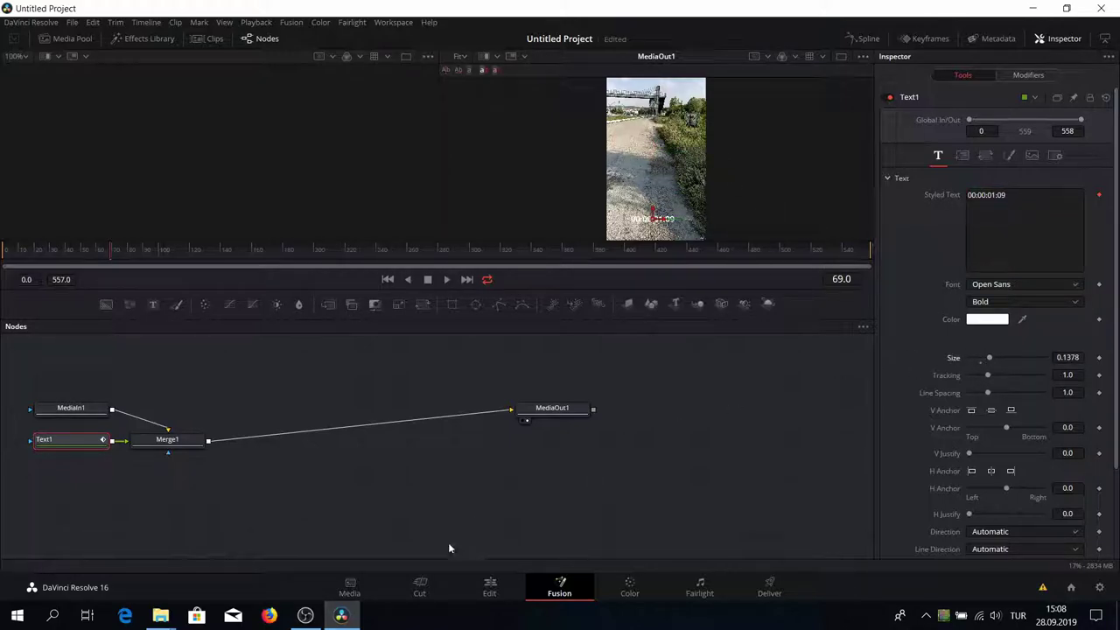
# Step: Play the edit with its timecode overlay, visit the Fusion and Color pages, then return to Edit
pyautogui.click(497, 586)
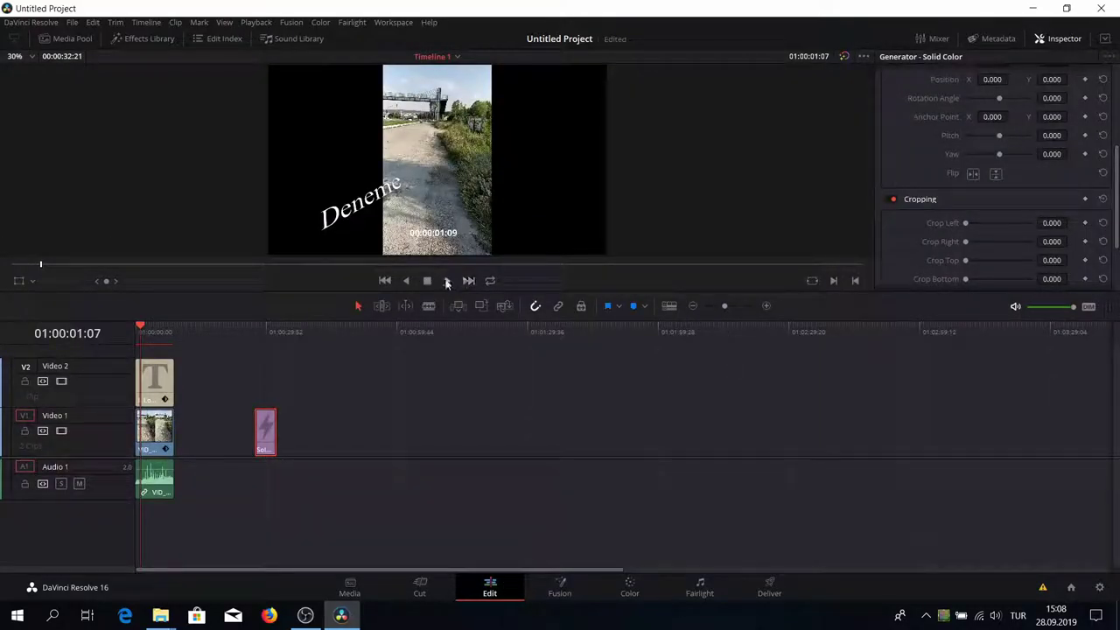
pyautogui.click(446, 281)
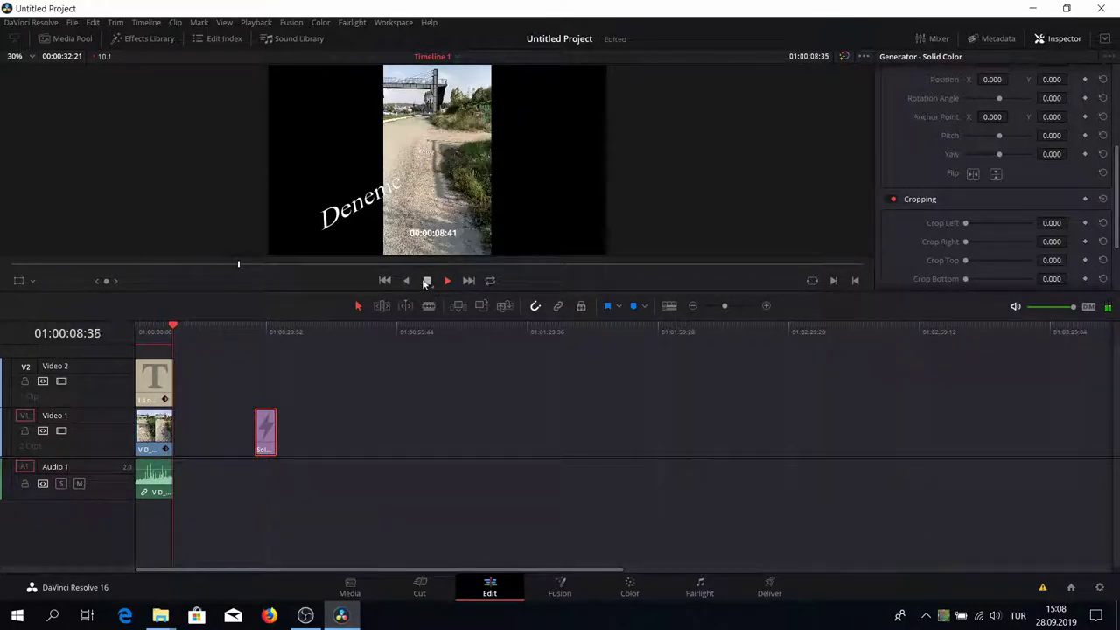
pyautogui.click(427, 281)
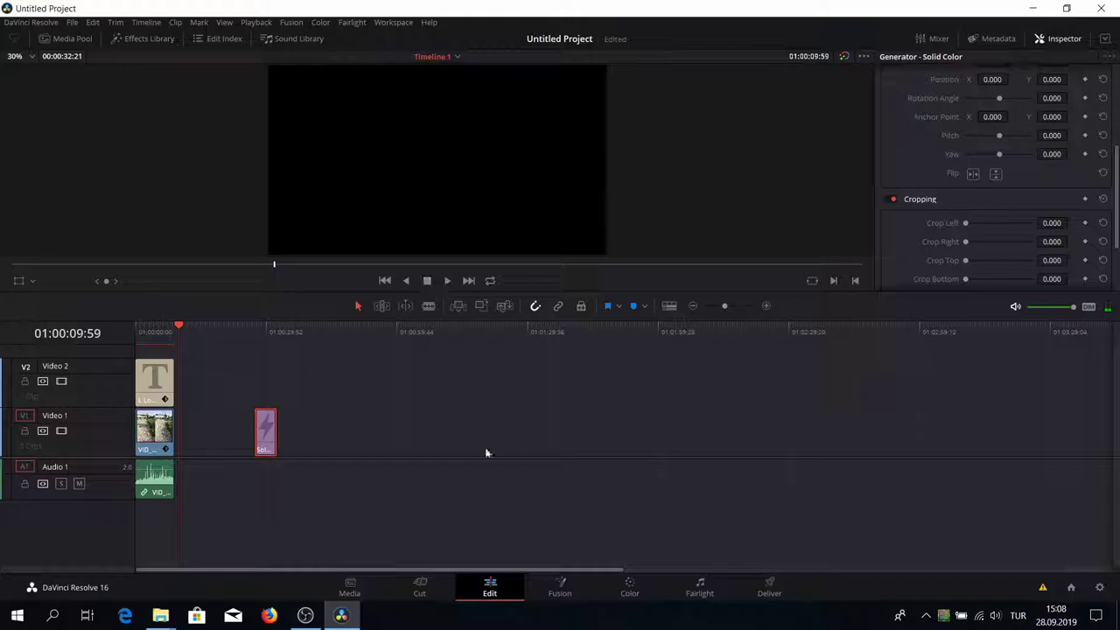
pyautogui.click(538, 594)
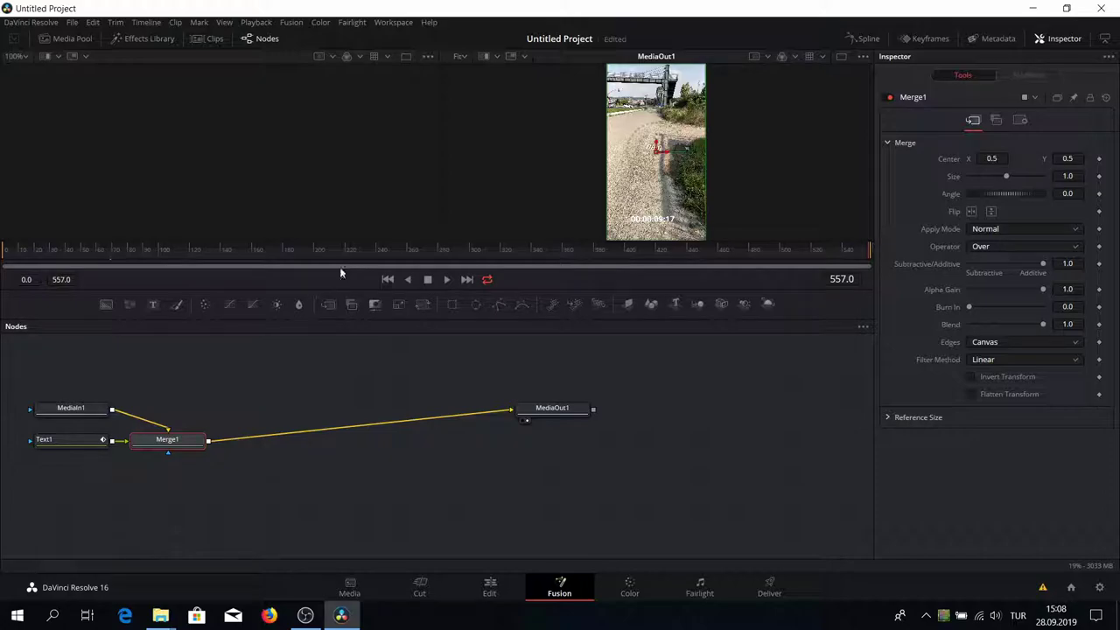
pyautogui.click(632, 589)
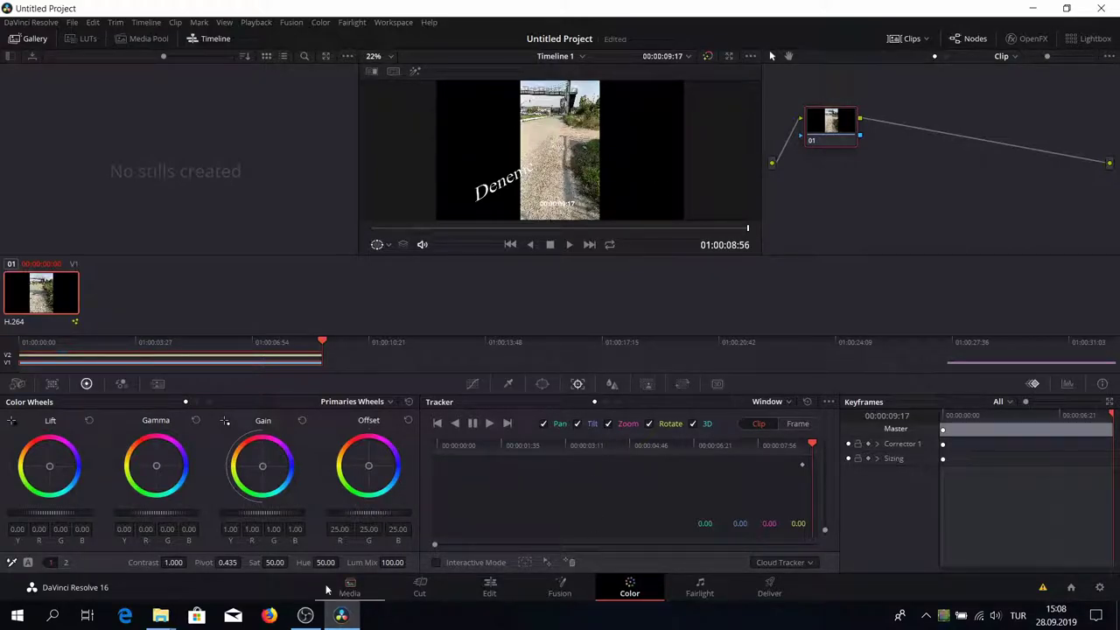
pyautogui.click(492, 604)
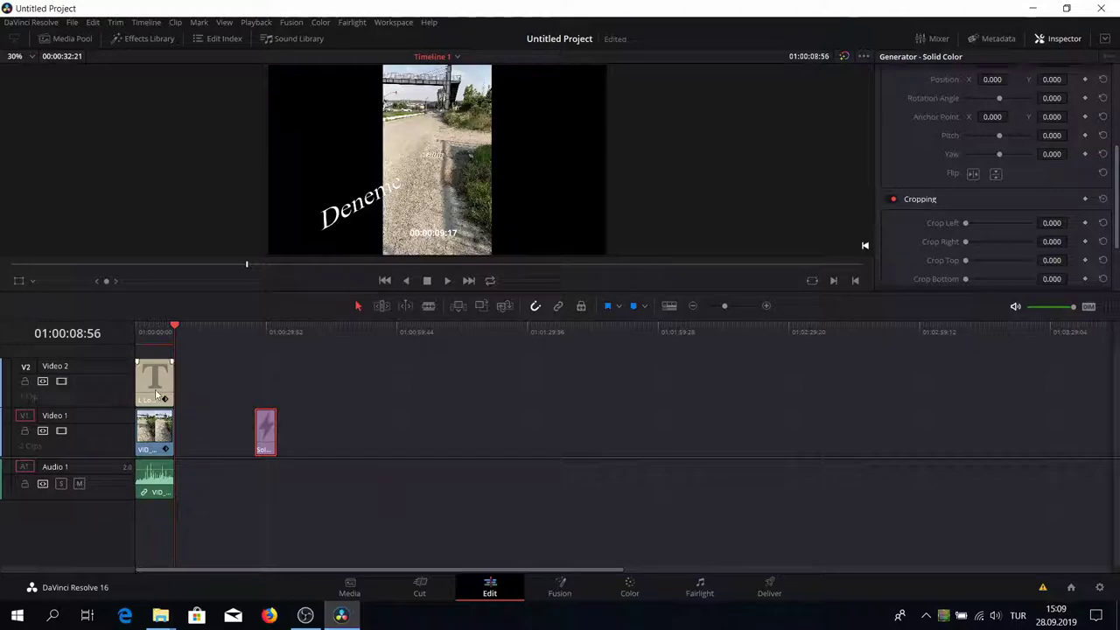
# Step: Delete the Deneme title and Solid Color clip, then move via Fusion to the Color page
pyautogui.moveTo(213, 408); pyautogui.dragTo(166, 383)
pyautogui.press('Delete')
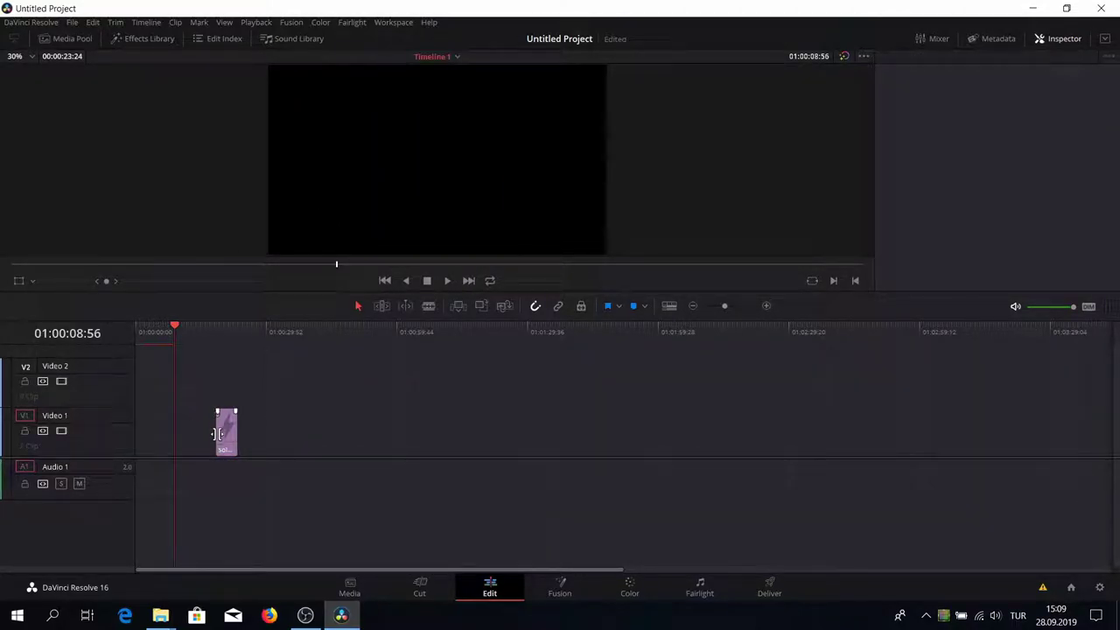
pyautogui.hotkey('ctrl', 'z')
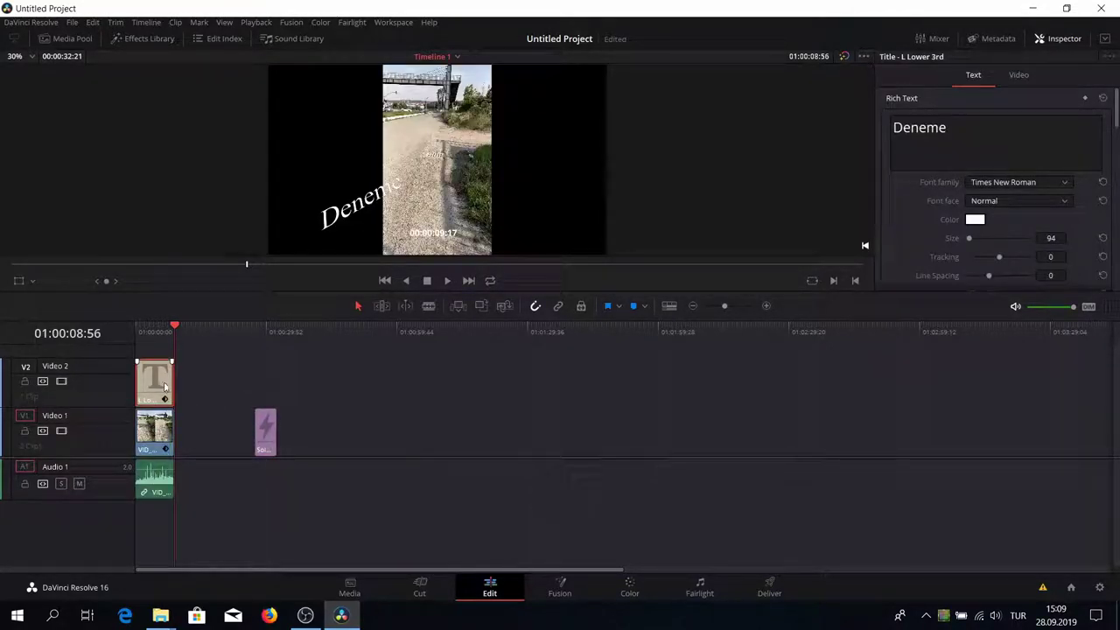
pyautogui.press('Delete')
pyautogui.click(265, 440)
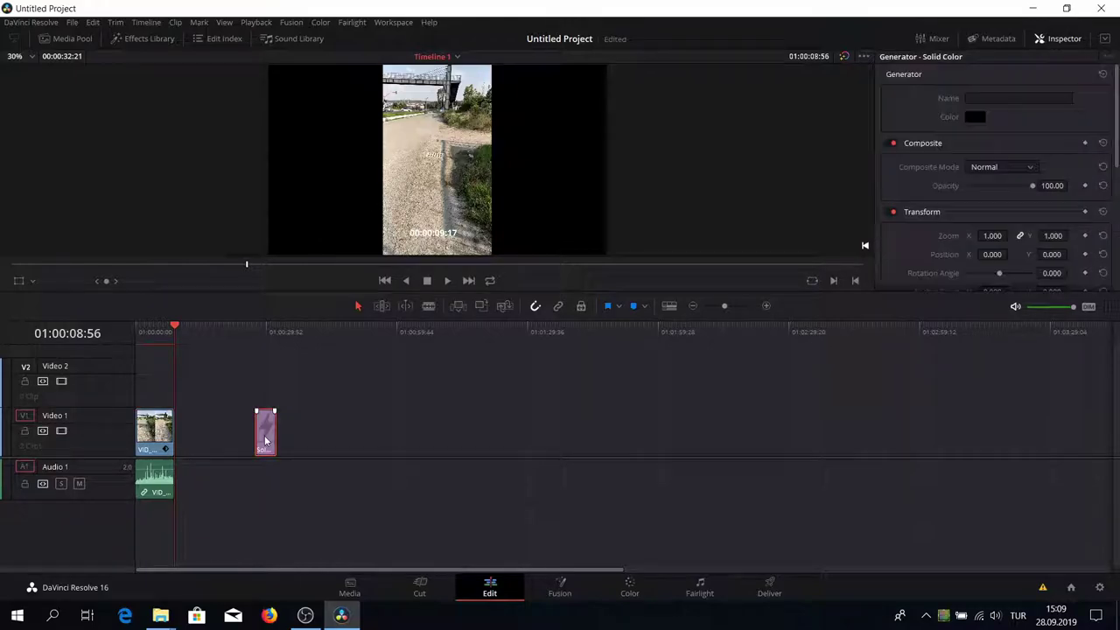
pyautogui.press('Delete')
pyautogui.click(560, 584)
pyautogui.click(634, 588)
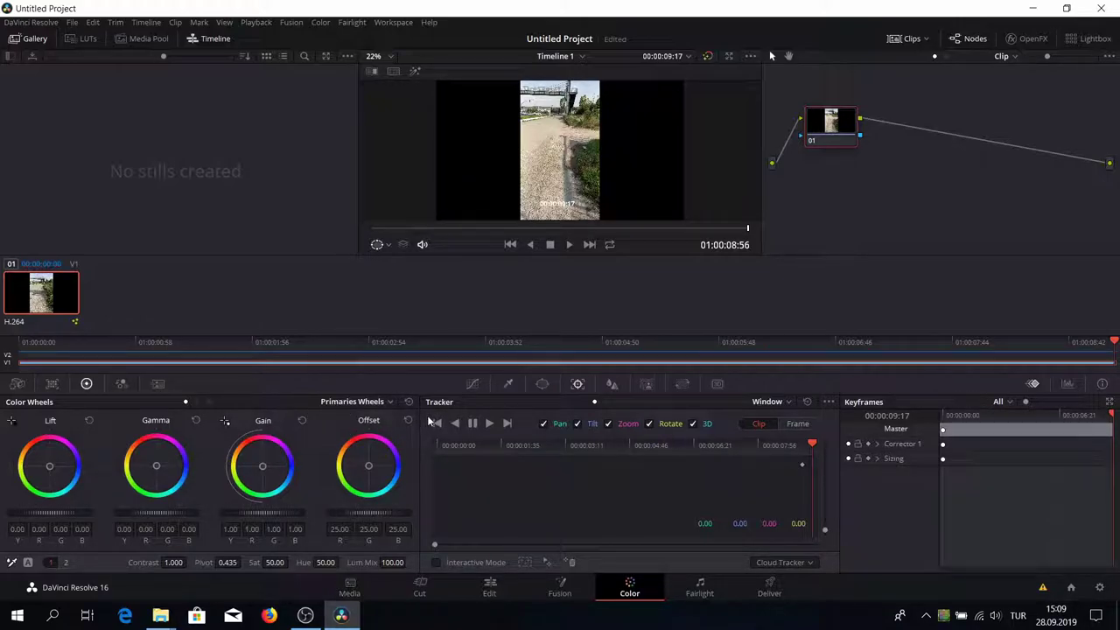
# Step: Set the Tracker palette to Stabilizer mode and stabilize the phone clip
pyautogui.click(769, 401)
pyautogui.click(781, 438)
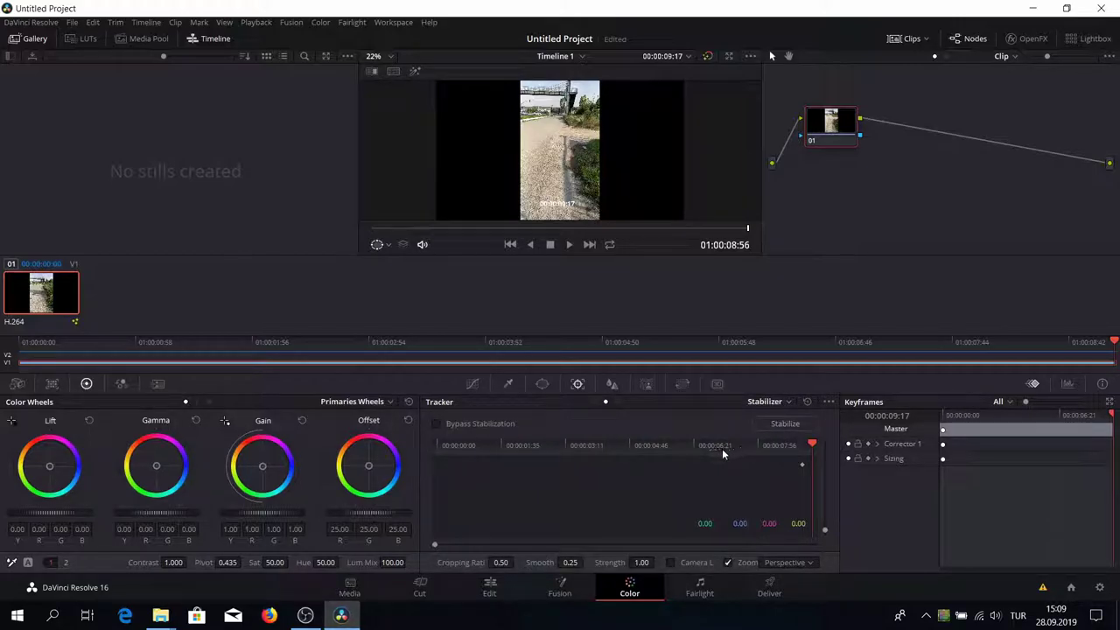
pyautogui.click(785, 423)
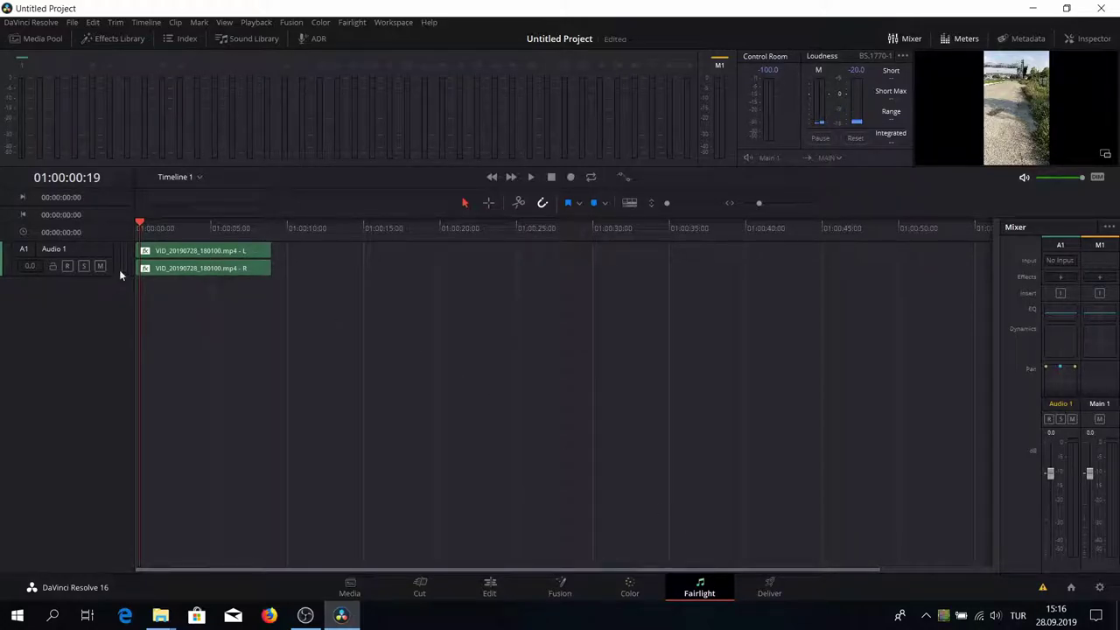
# Step: Make Audio 1 taller to show waveforms, zoom in on the clip and play its audio
pyautogui.click(108, 273)
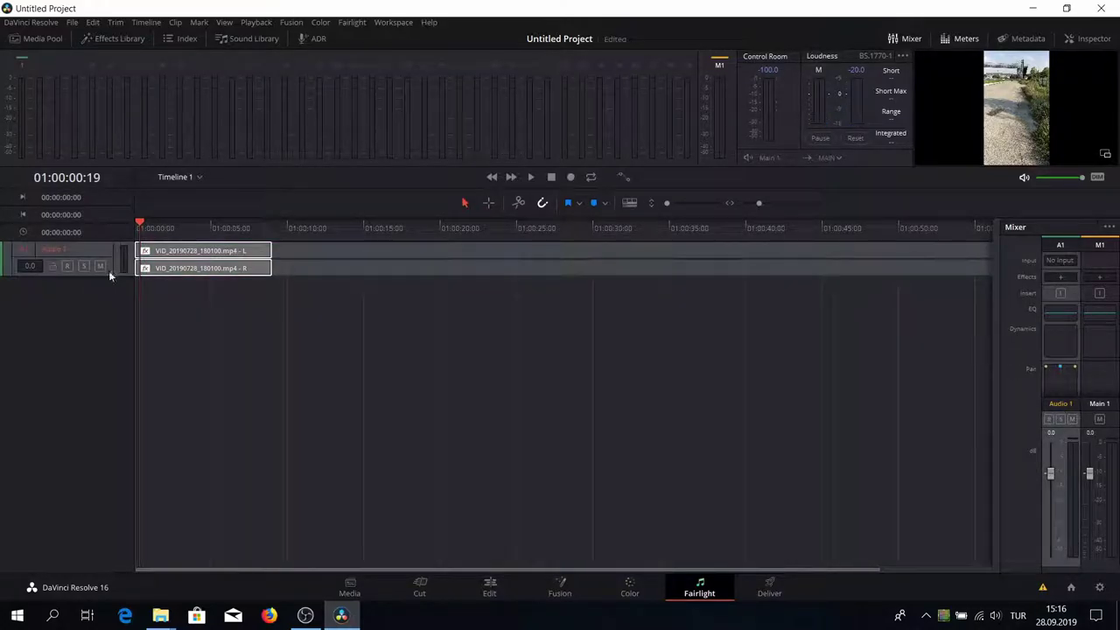
pyautogui.click(108, 271)
pyautogui.moveTo(107, 276); pyautogui.dragTo(95, 371)
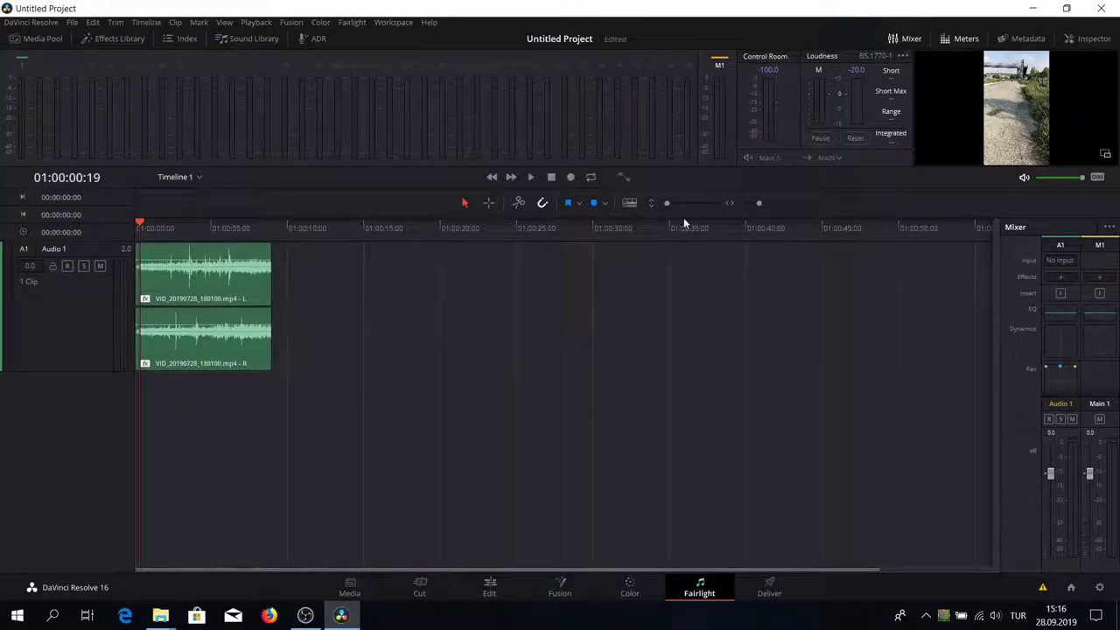
pyautogui.moveTo(664, 204); pyautogui.dragTo(676, 204)
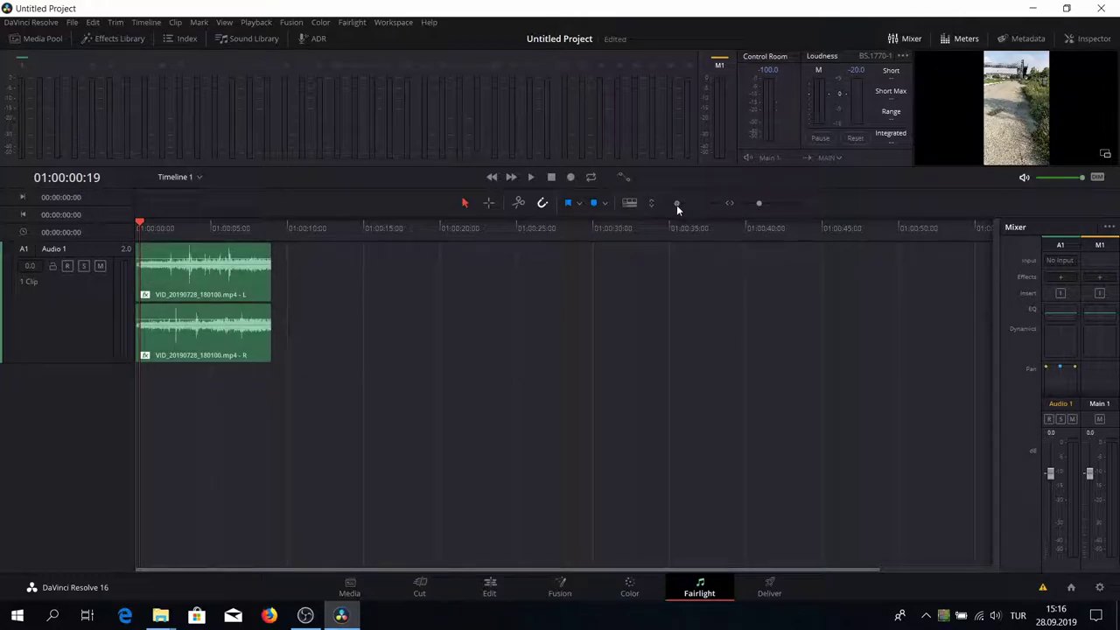
pyautogui.moveTo(760, 206); pyautogui.dragTo(763, 208)
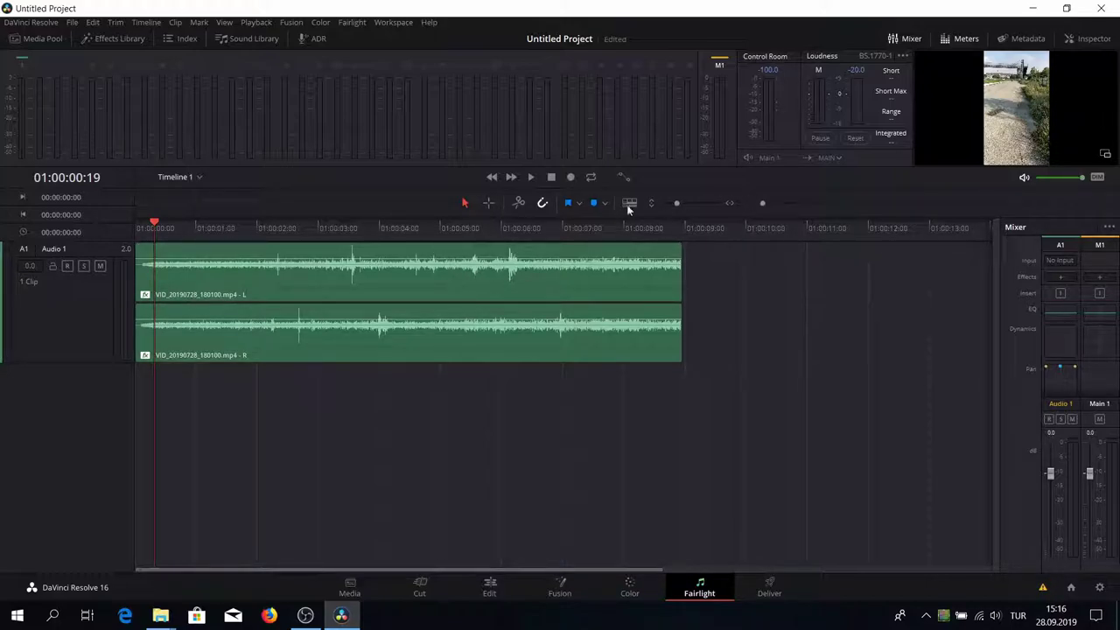
pyautogui.click(529, 178)
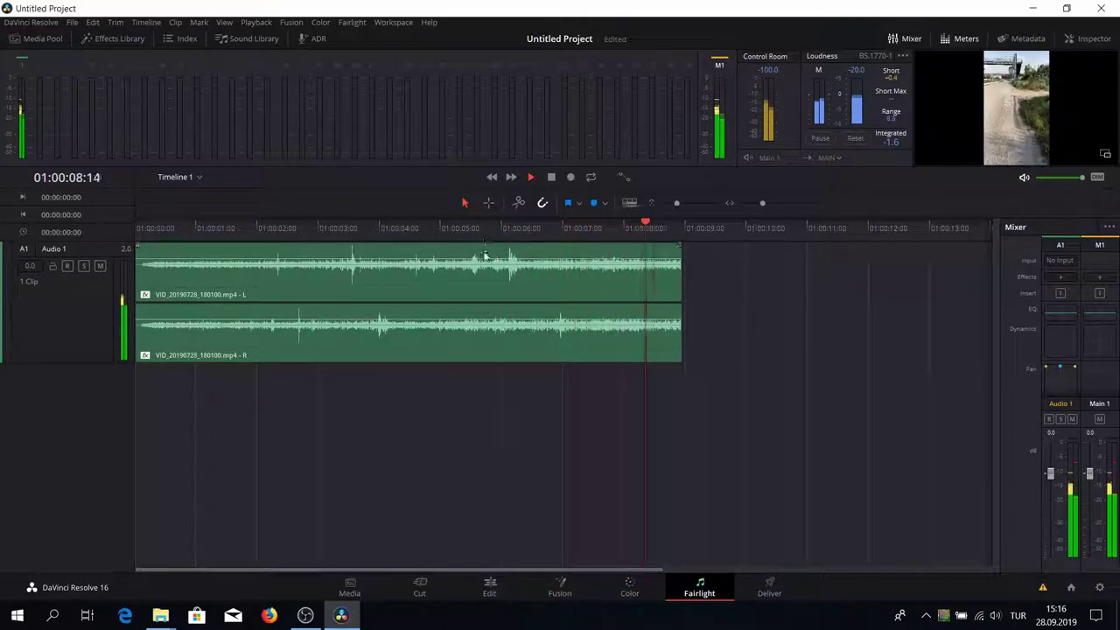
pyautogui.press('space')
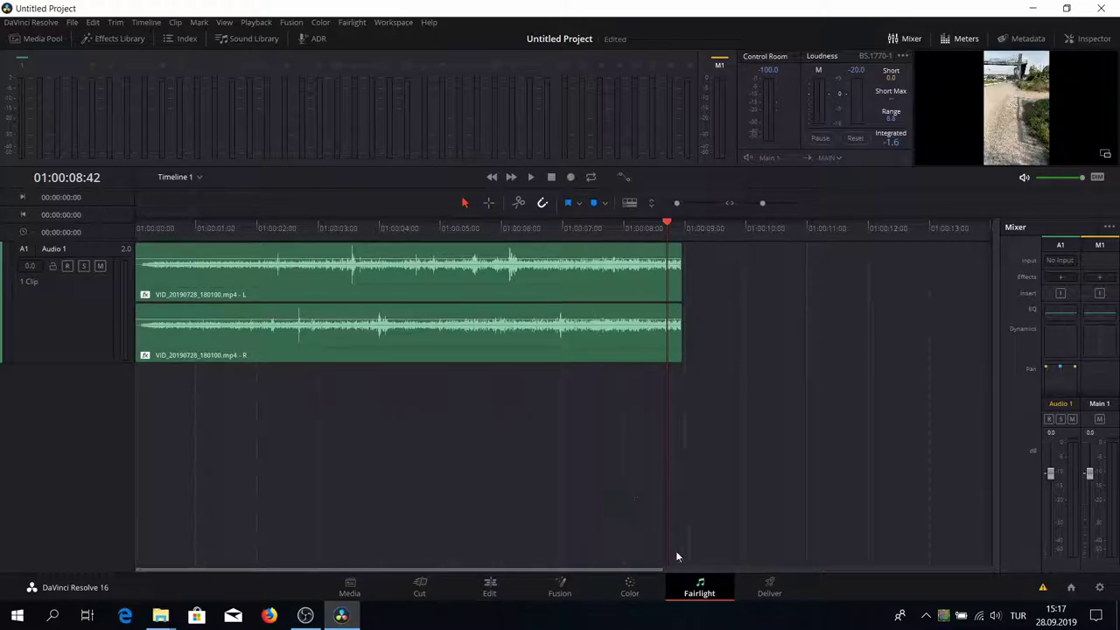
# Step: Browse the FairlightFX audio effects on the Edit page, then go to the Deliver page
pyautogui.click(490, 586)
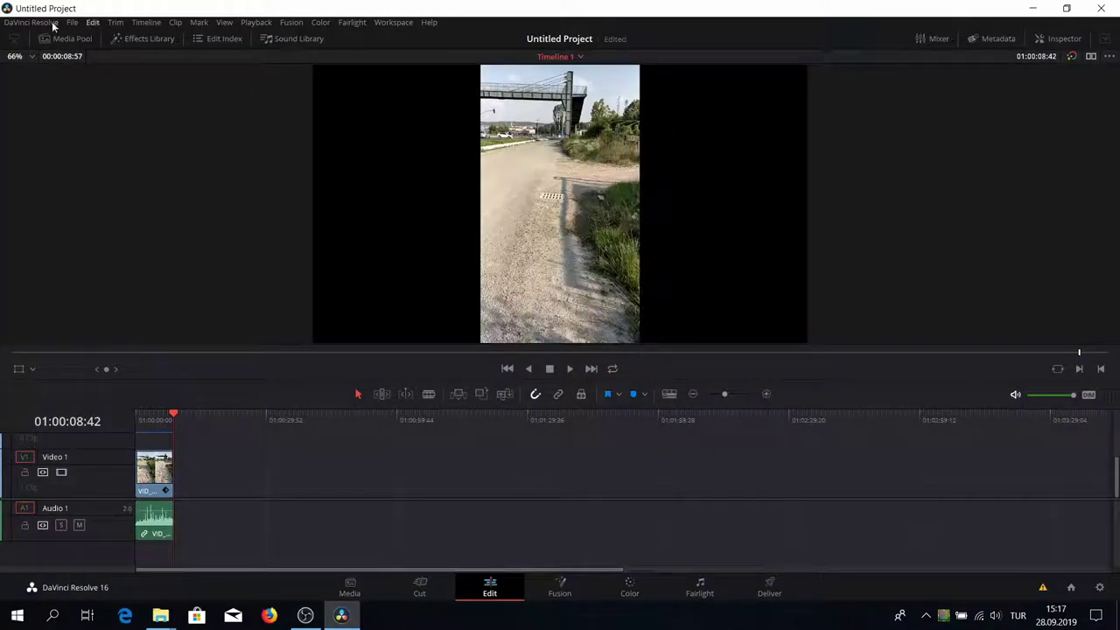
pyautogui.click(140, 38)
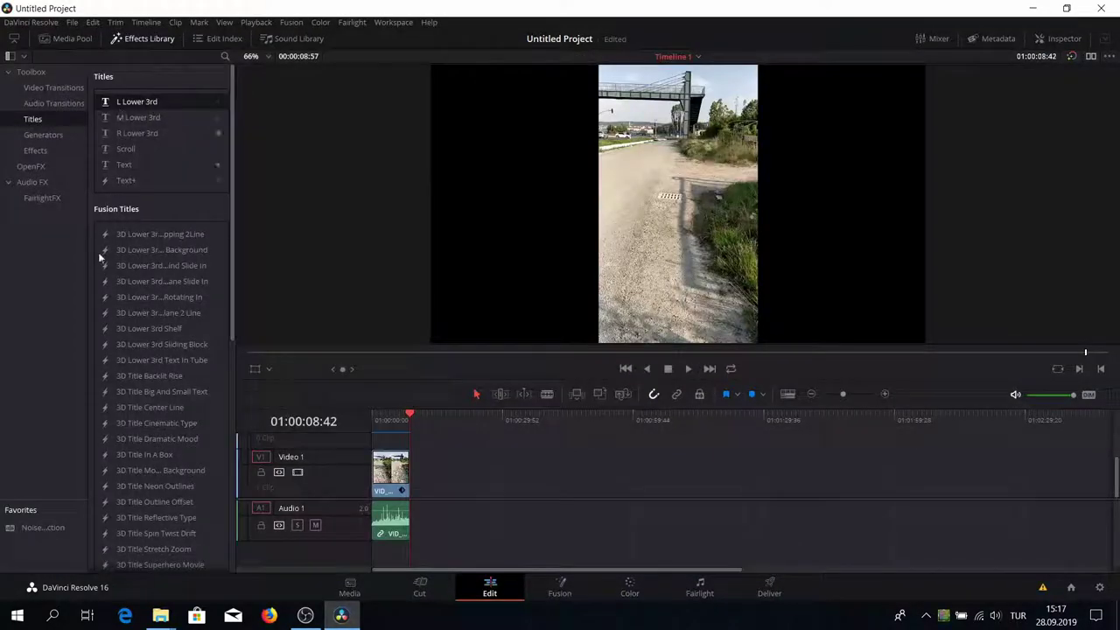
pyautogui.click(65, 197)
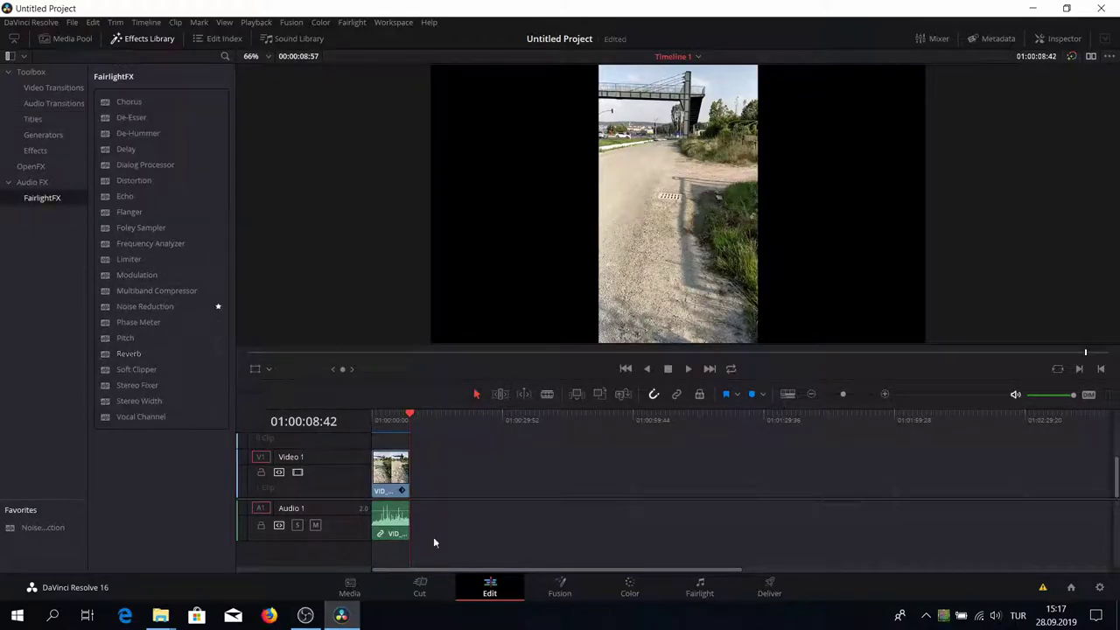
pyautogui.click(700, 588)
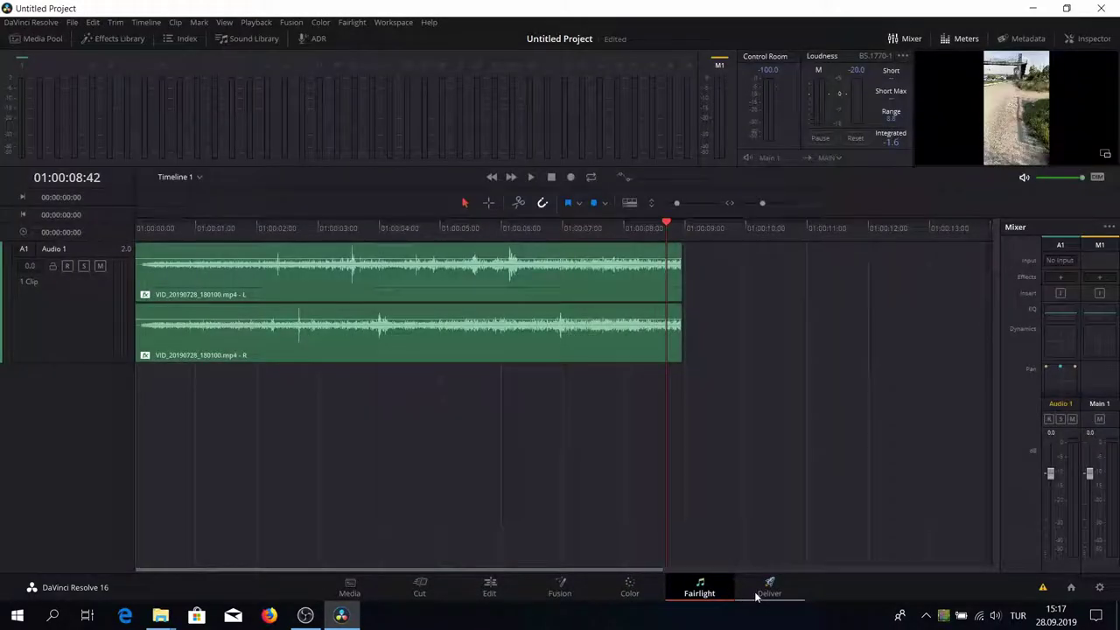
pyautogui.click(769, 588)
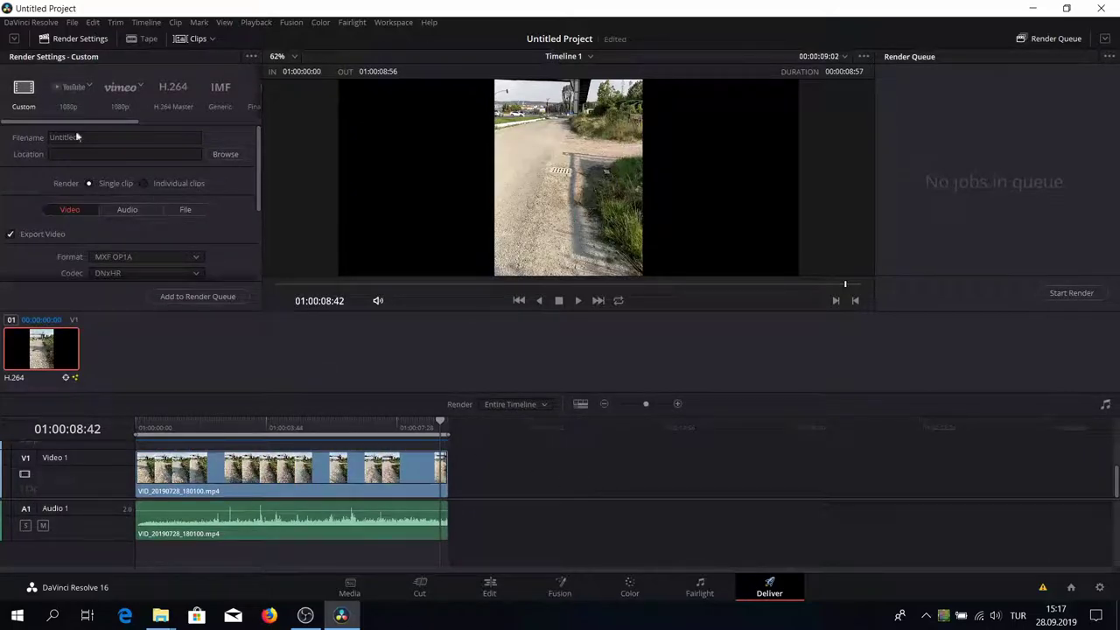
# Step: Choose the YouTube 1080p preset with MP4 format and H.264 codec, then add it to the render queue
pyautogui.click(60, 89)
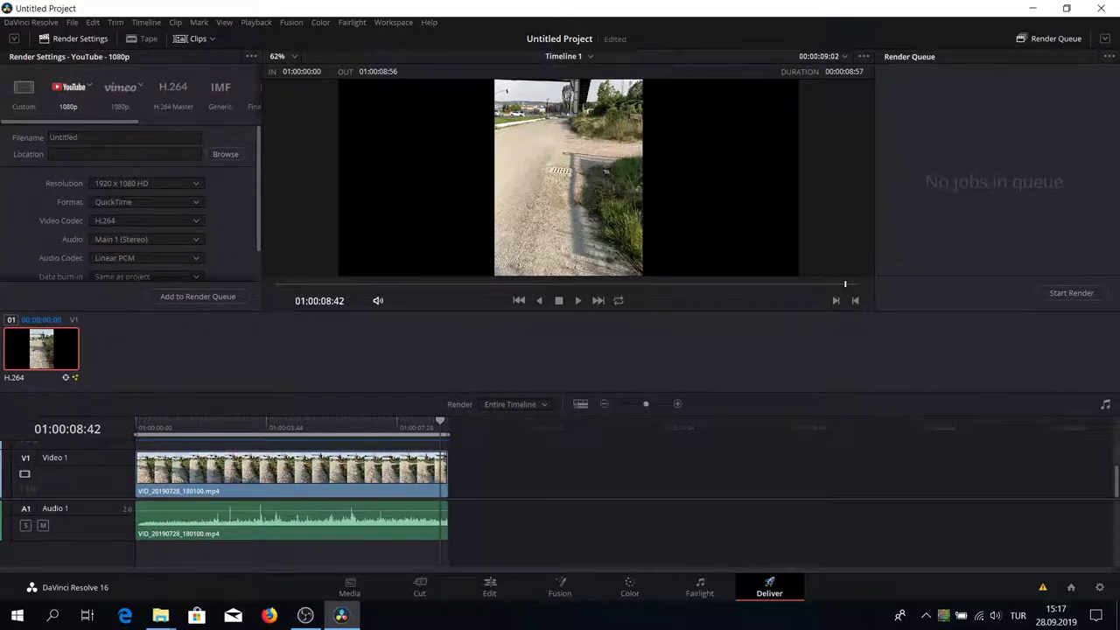
pyautogui.click(131, 204)
pyautogui.click(130, 217)
pyautogui.click(113, 221)
pyautogui.click(121, 234)
pyautogui.click(218, 298)
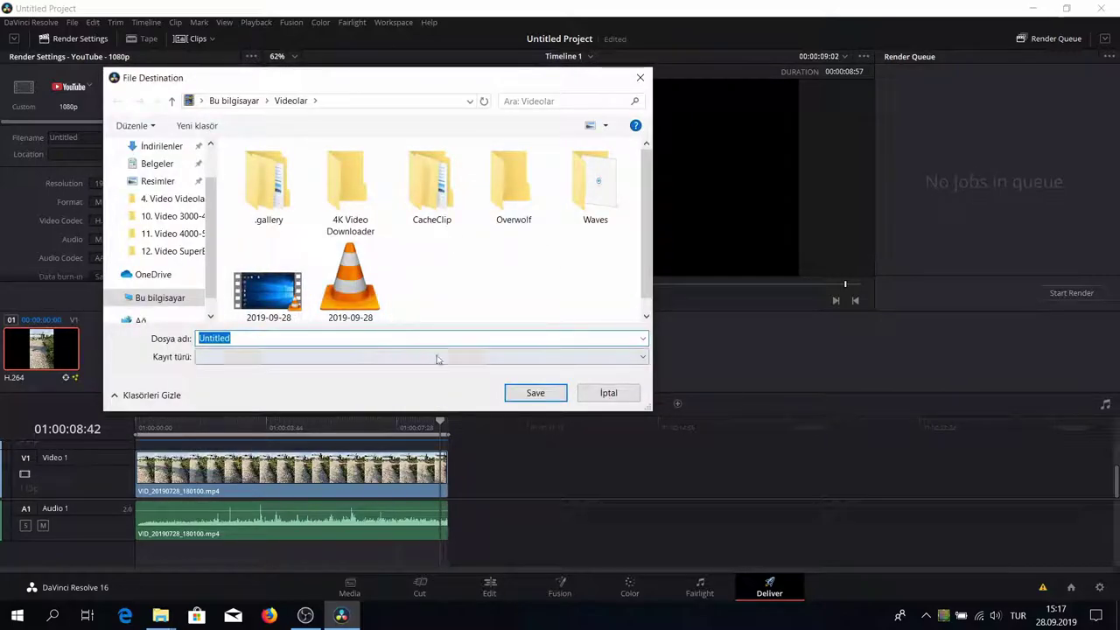
# Step: Save the render output as 'Deneme' in the Desktop (Masaüstü) folder
pyautogui.scroll(2, 170, 255)
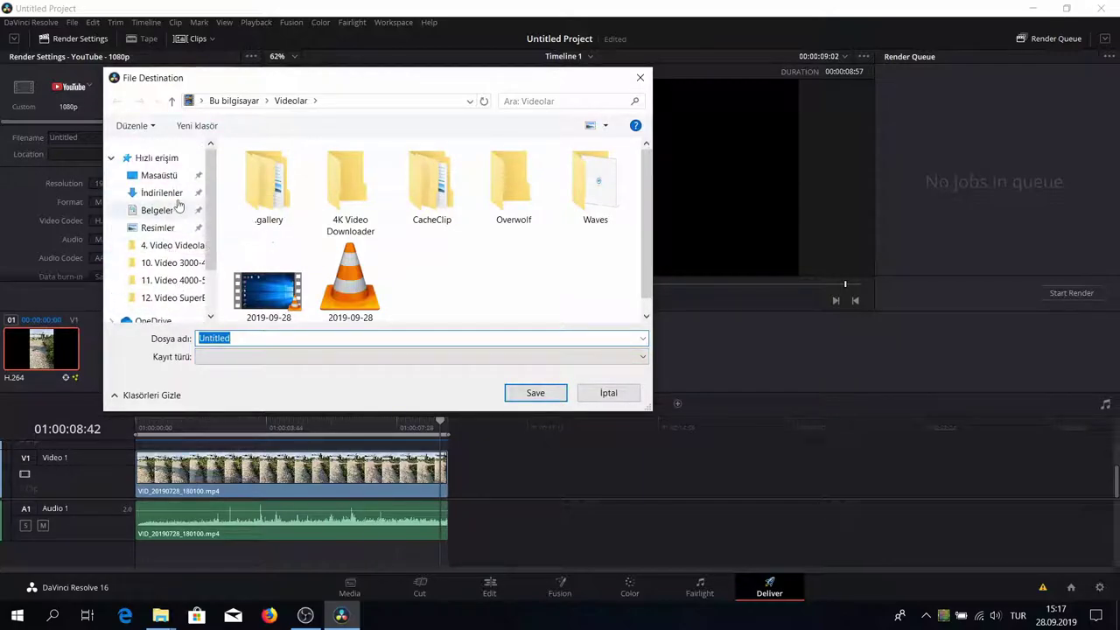
pyautogui.click(157, 175)
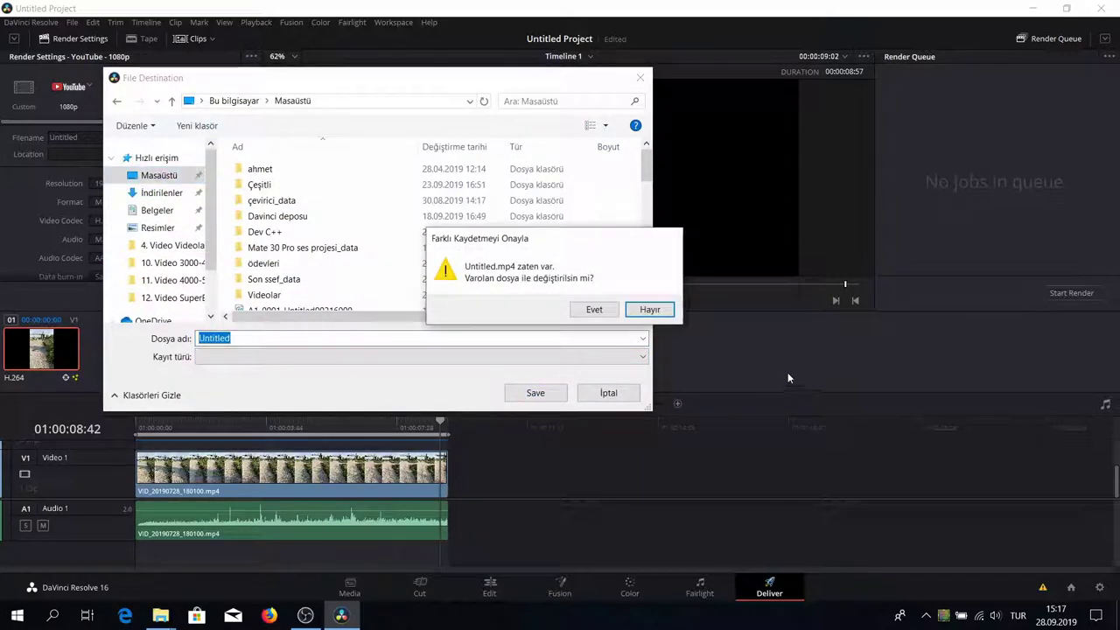
pyautogui.click(591, 305)
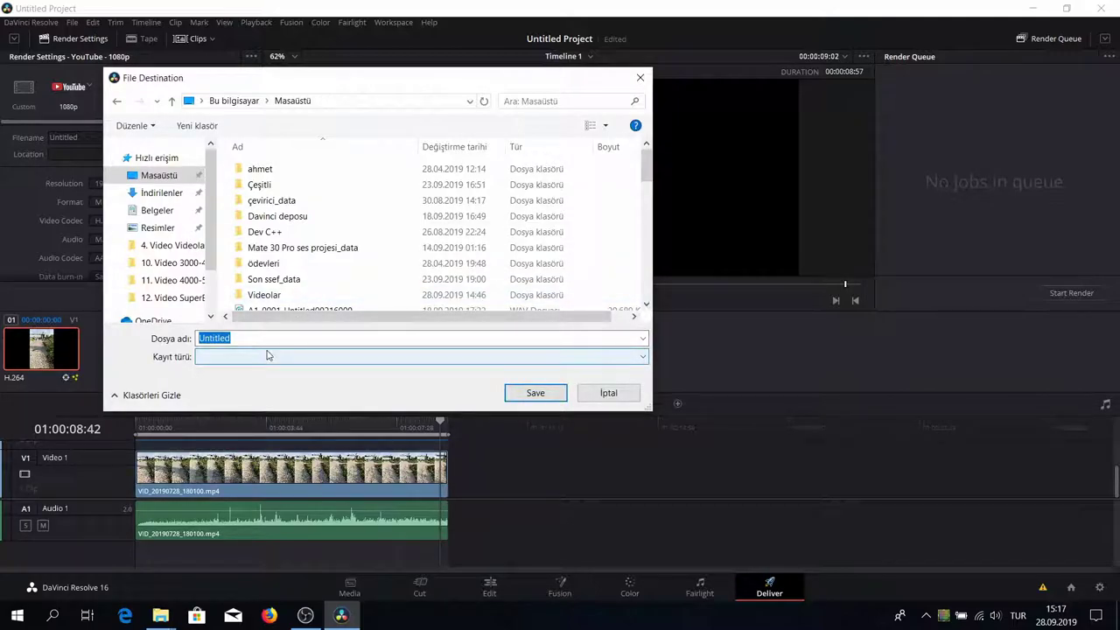
pyautogui.write('D')
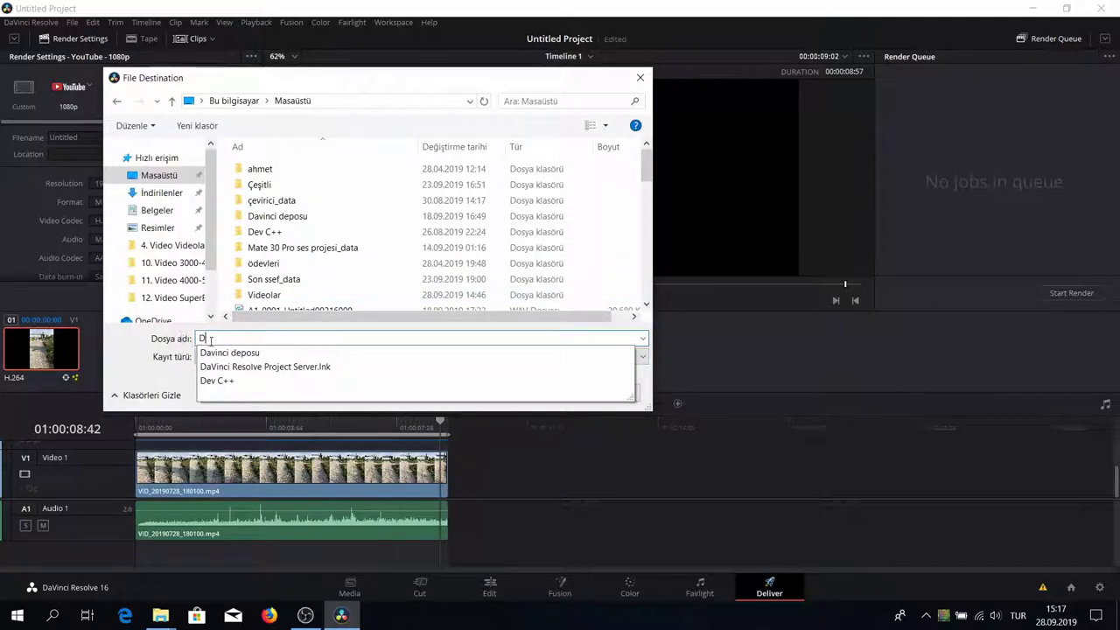
pyautogui.write('eneme')
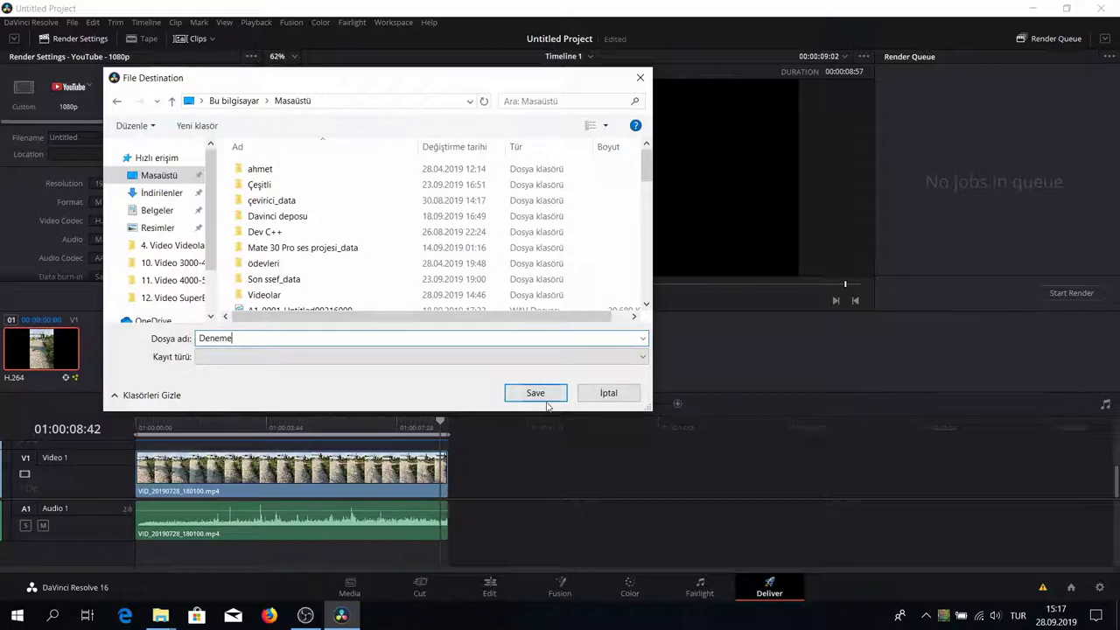
pyautogui.click(534, 393)
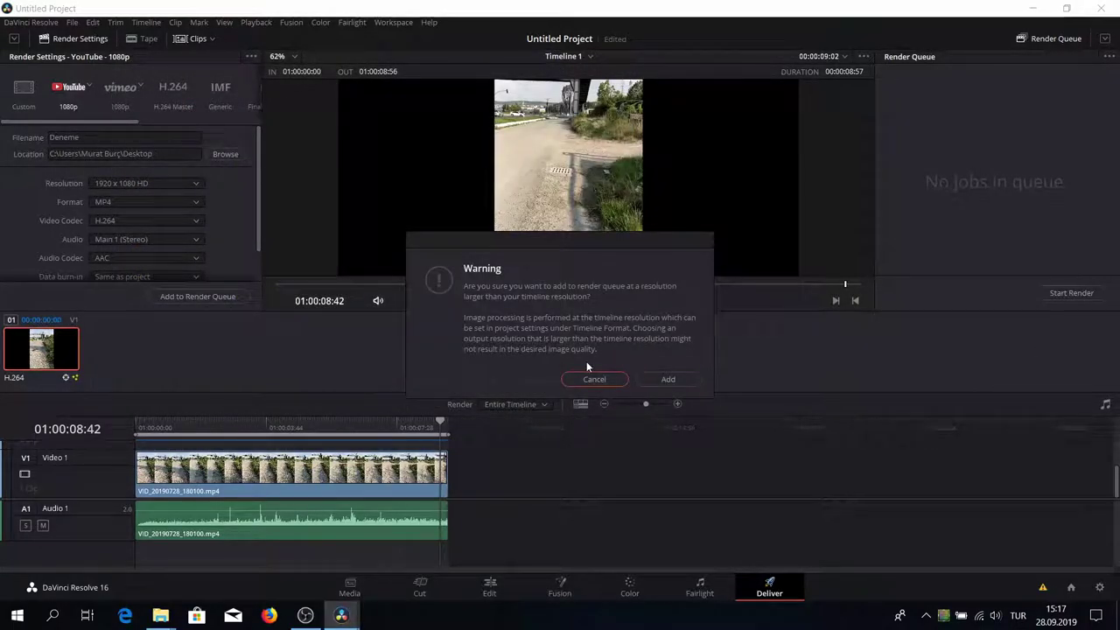
# Step: Accept the resolution warning to queue Job 1 (Deneme.mp4) and start rendering it
pyautogui.click(663, 379)
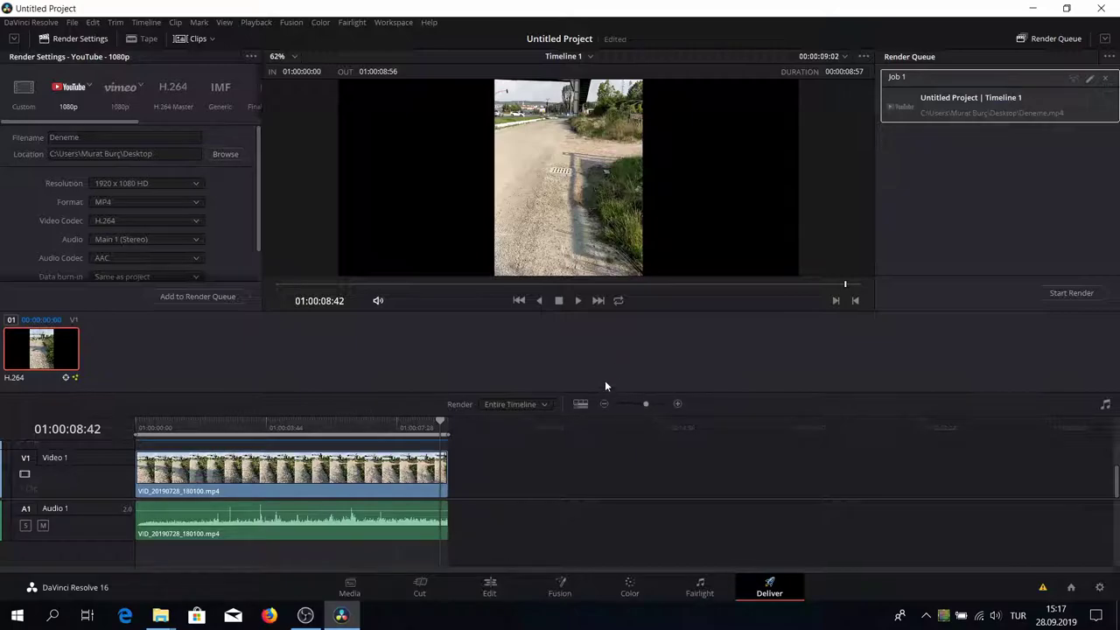
pyautogui.click(1066, 293)
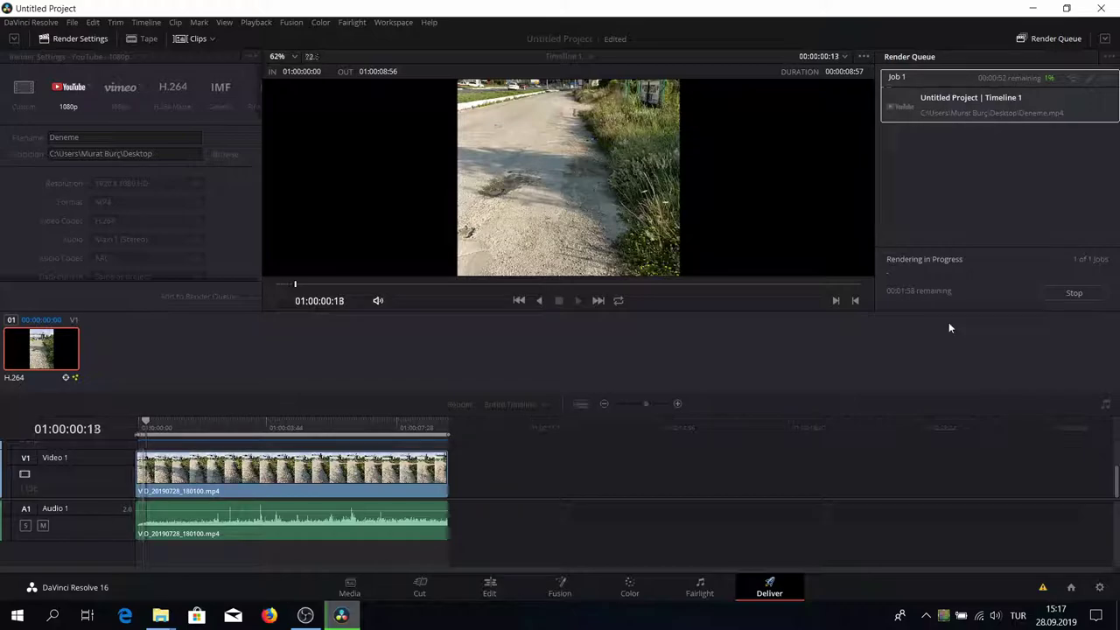